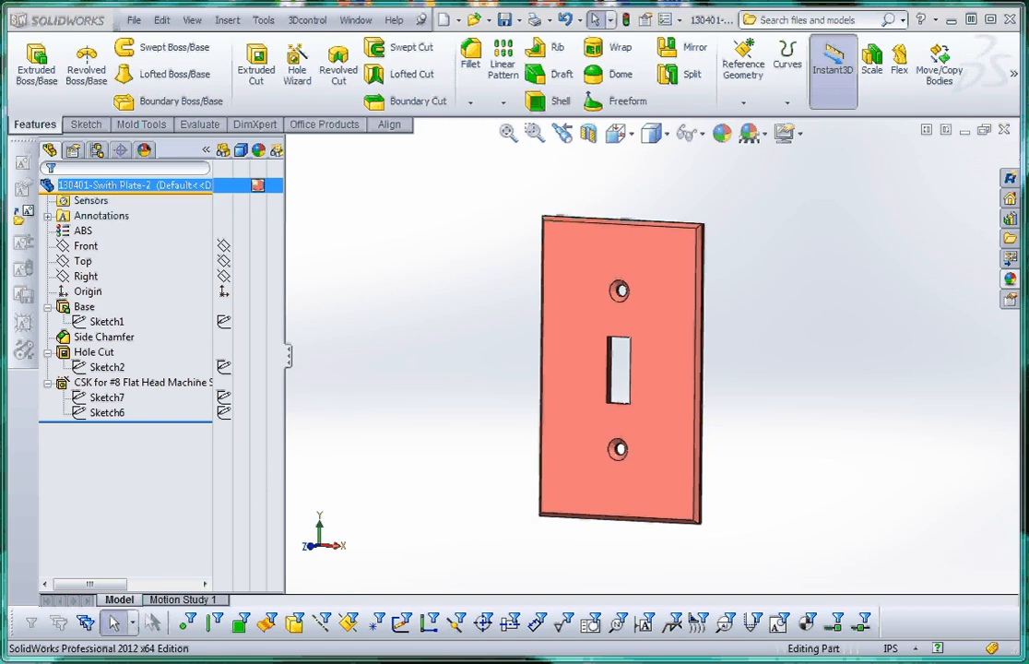
# Highlight the Side Chamfer, Hole Cut and countersunk hole features one after another to review how the plate is built.
pyautogui.click(118, 338)
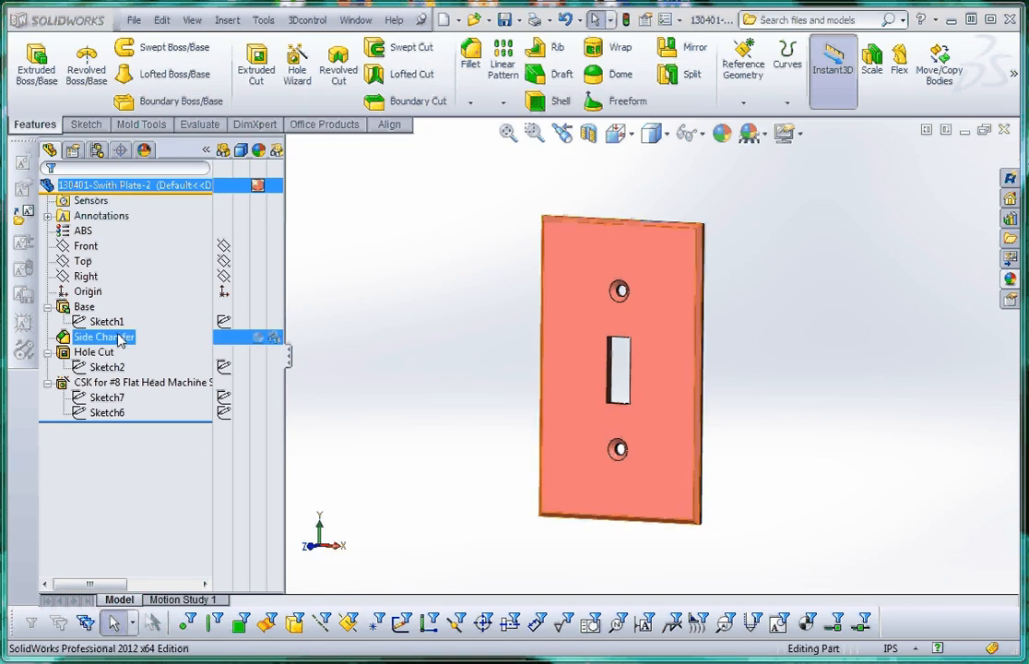
pyautogui.click(96, 353)
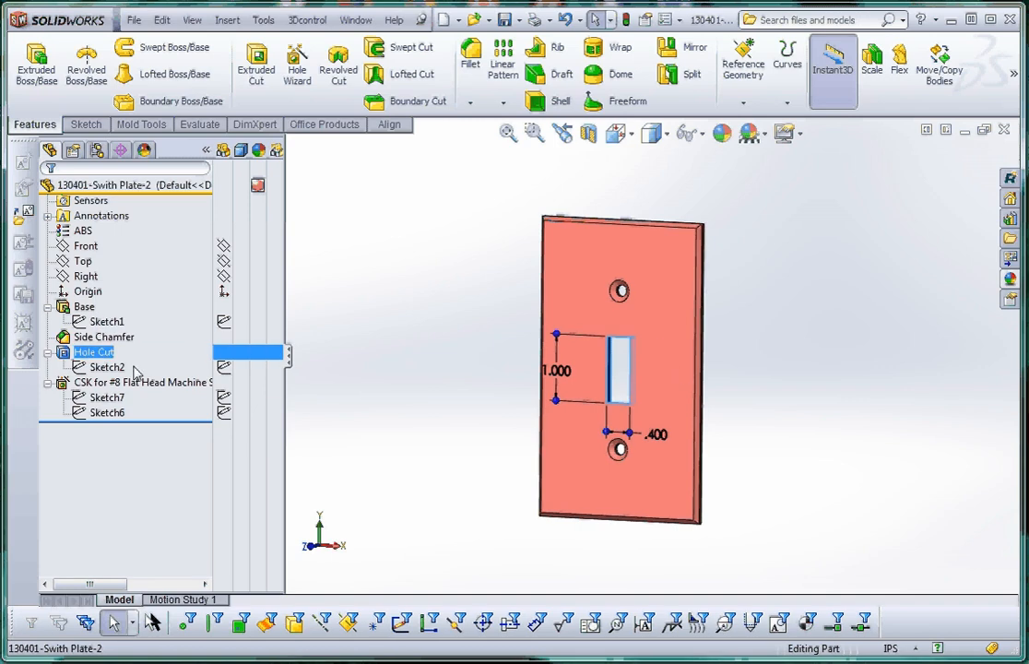
pyautogui.click(77, 383)
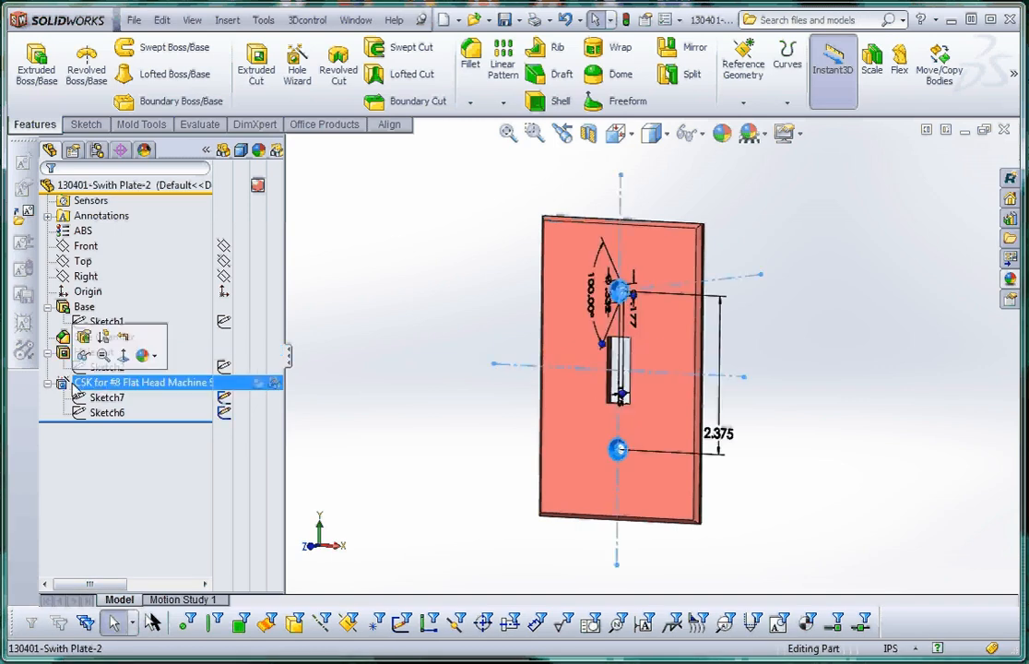
pyautogui.click(482, 450)
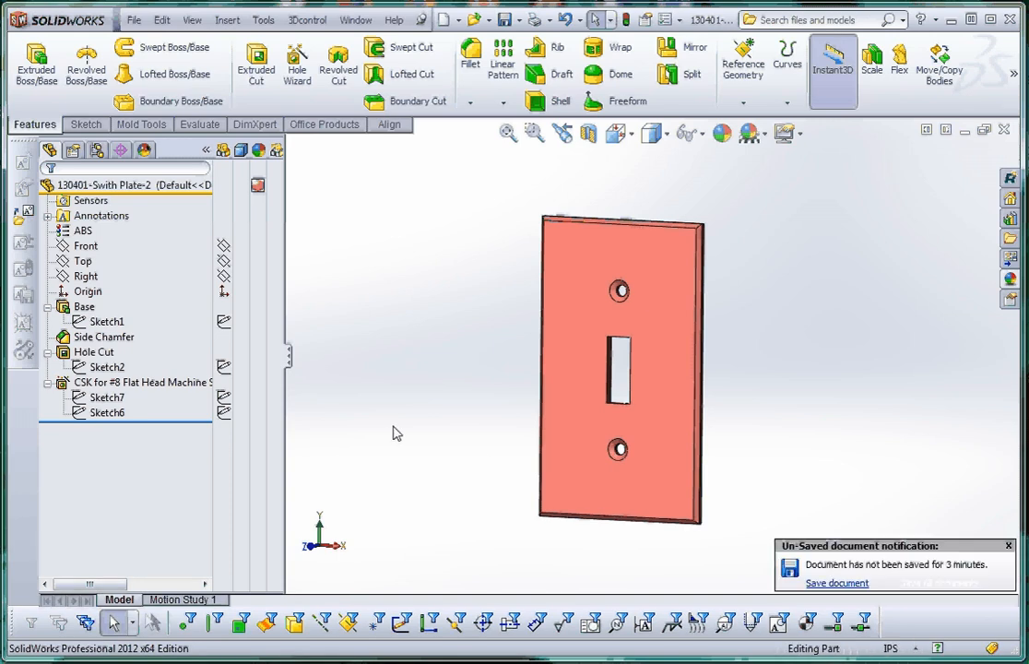
# Shell the switch plate to a 0.050 in wall thickness, removing its flat back face.
pyautogui.moveTo(430, 384); pyautogui.dragTo(300, 444, button='middle')
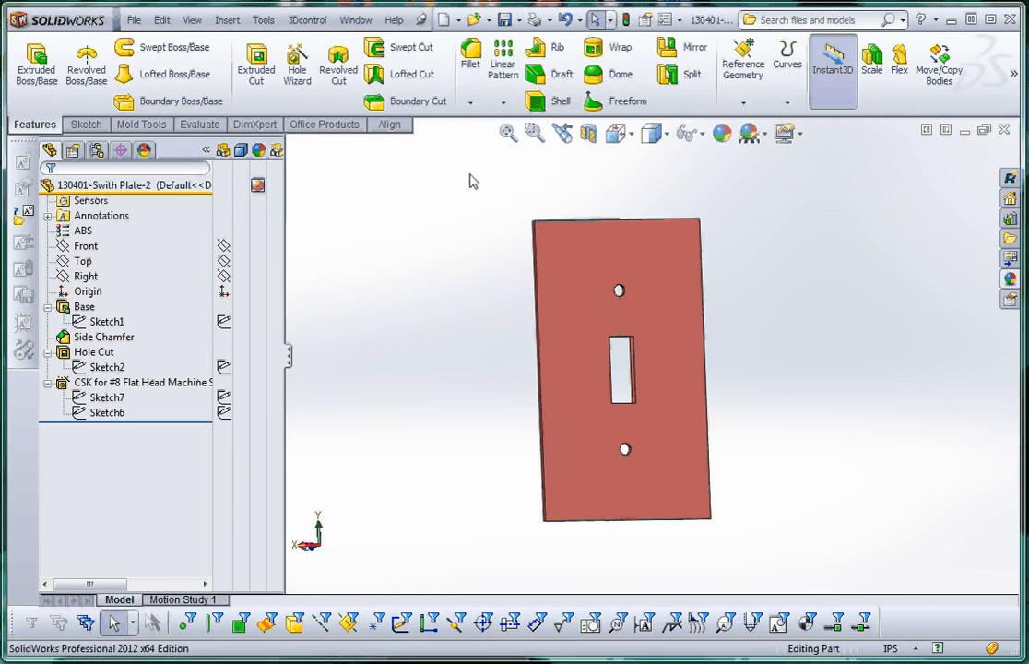
pyautogui.click(541, 100)
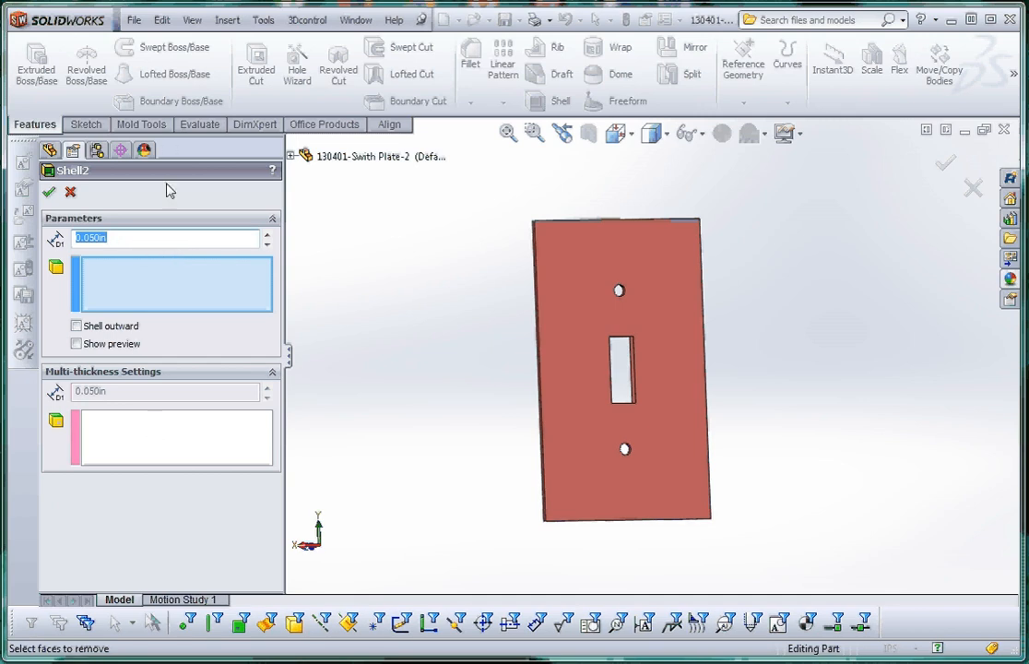
pyautogui.click(589, 271)
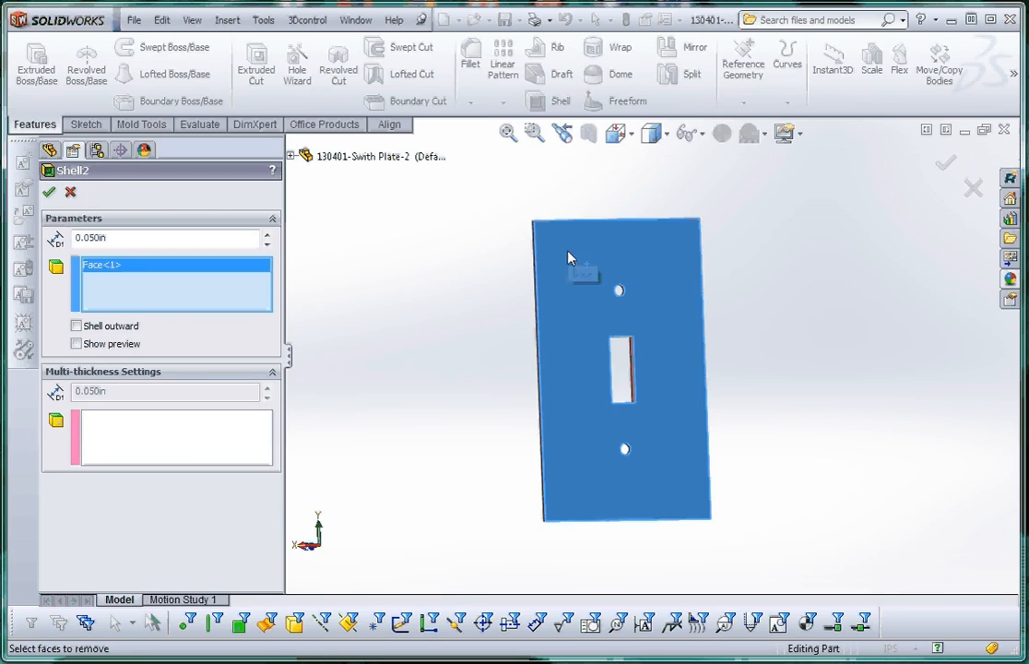
pyautogui.click(49, 191)
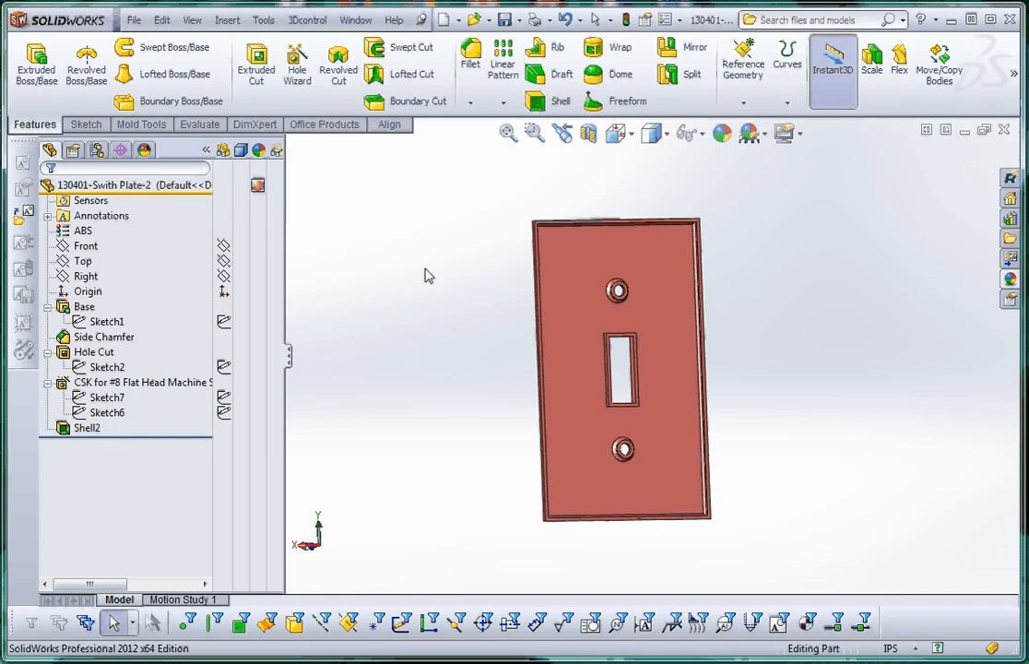
# Examine the shelled back of the plate around the screw holes, the rectangular opening and the outer rim.
pyautogui.moveTo(425, 269); pyautogui.dragTo(426, 286, button='middle')
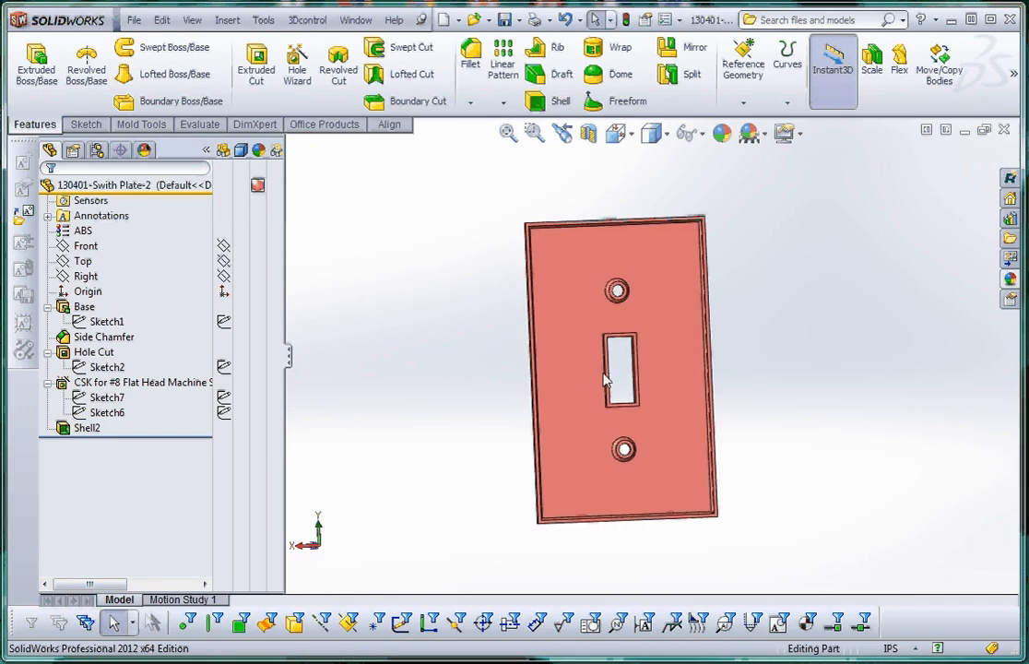
pyautogui.scroll(2, 697, 350)
pyautogui.scroll(-5, 696, 350)
pyautogui.scroll(3, 697, 352)
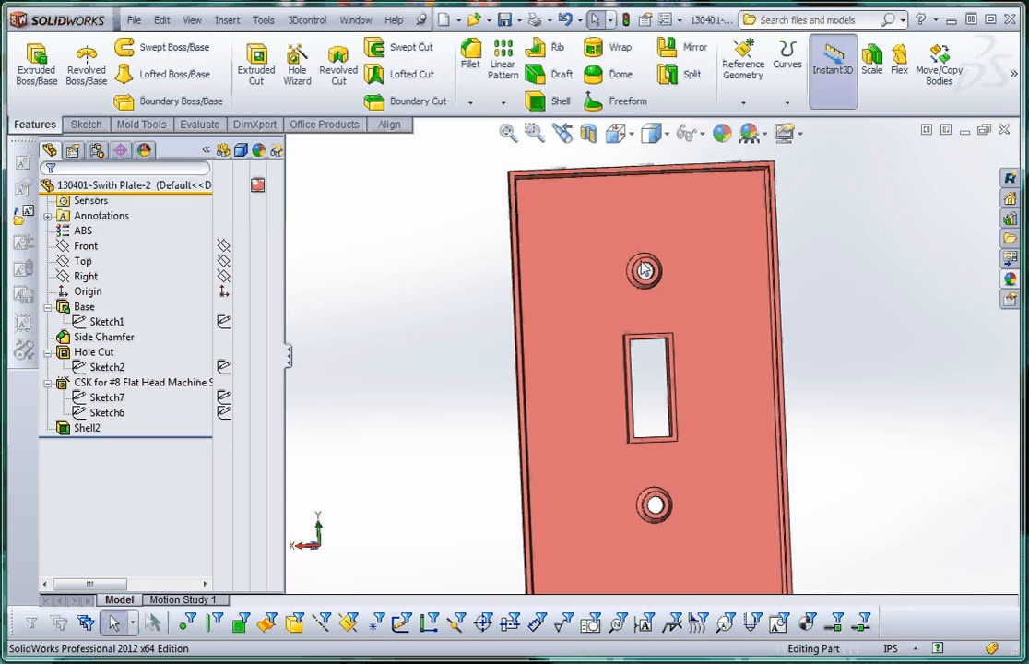
pyautogui.moveTo(696, 449); pyautogui.dragTo(690, 416, button='middle')
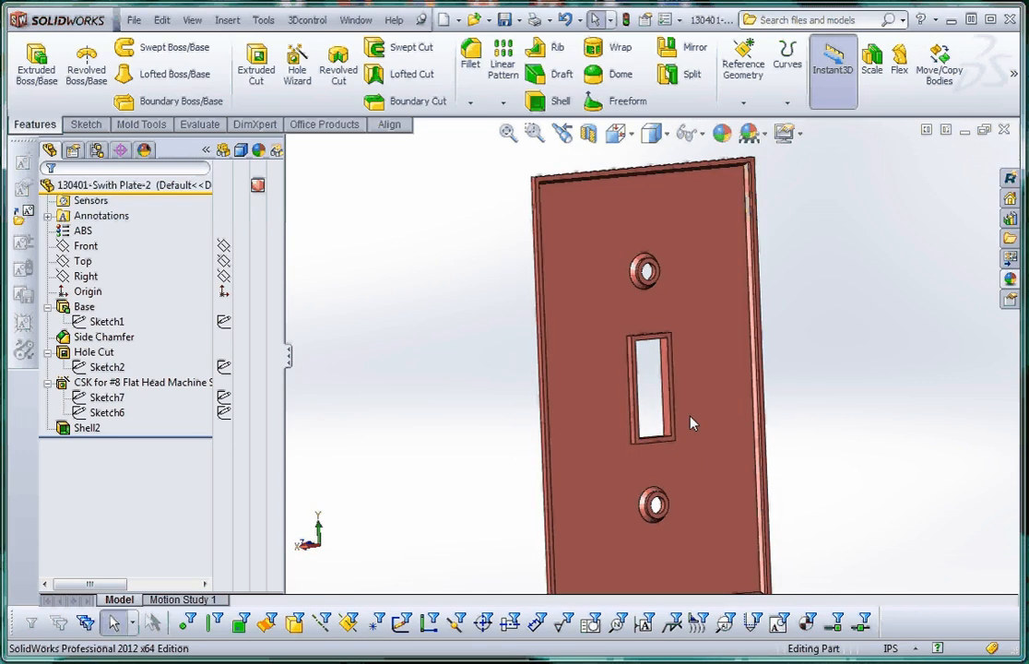
pyautogui.scroll(1, 676, 401)
pyautogui.scroll(-2, 671, 395)
pyautogui.scroll(3, 670, 397)
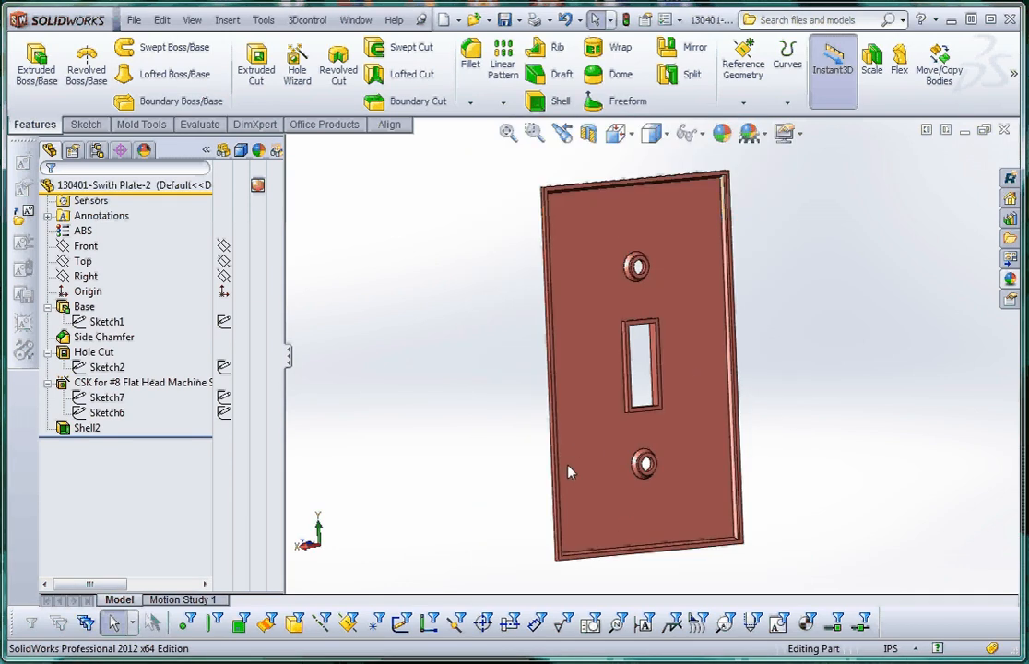
# Edit the shell and add the four side walls of the rectangular switch opening to the faces to remove.
pyautogui.click(85, 429)
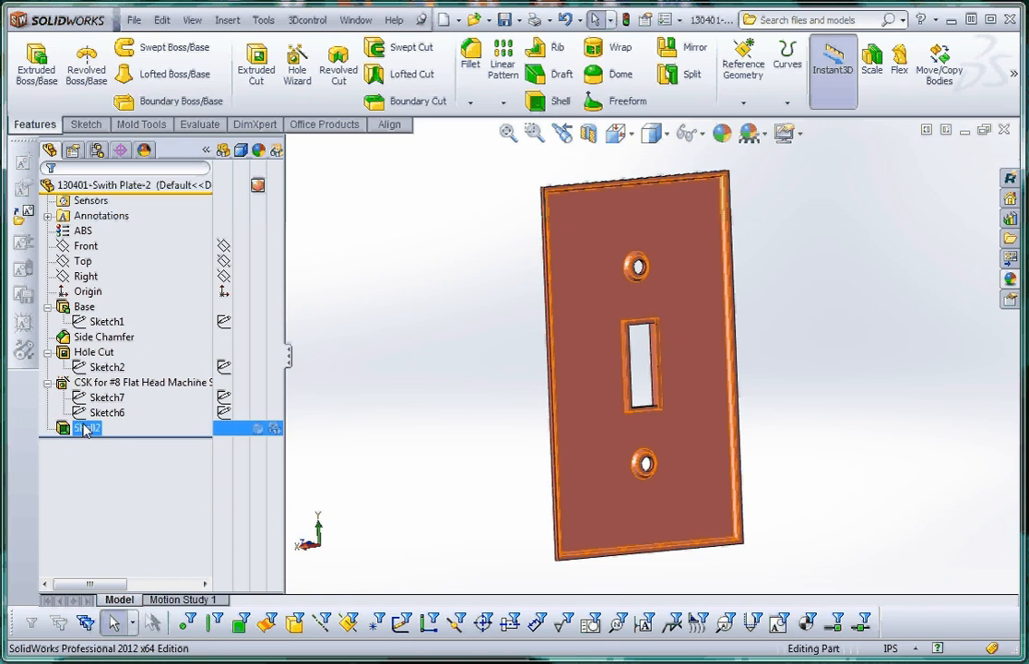
pyautogui.rightClick(85, 429)
pyautogui.click(118, 388)
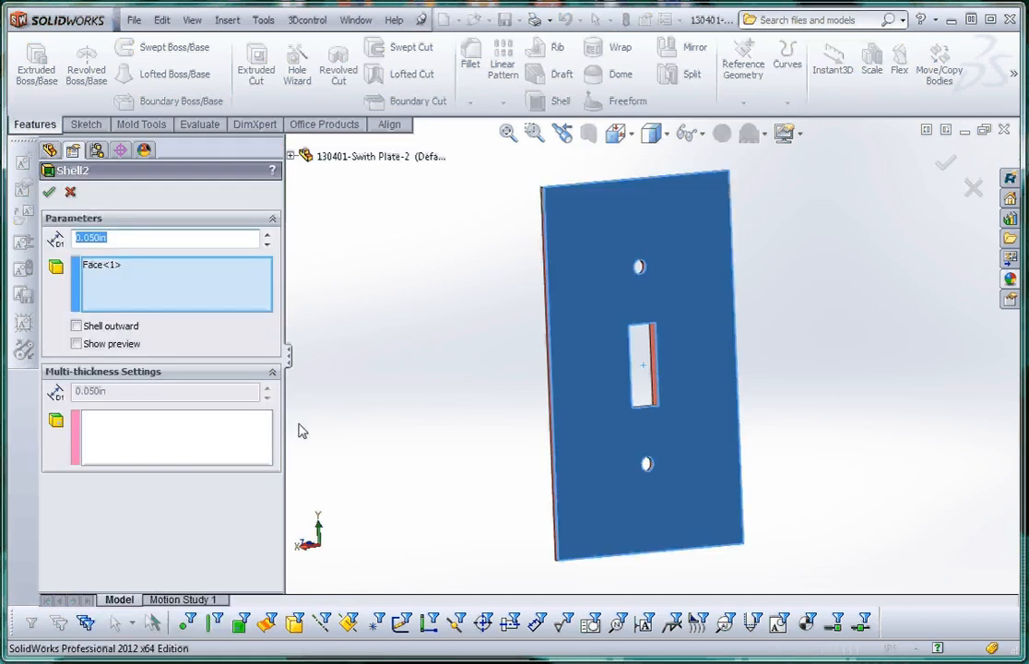
pyautogui.click(138, 295)
pyautogui.scroll(-3, 614, 346)
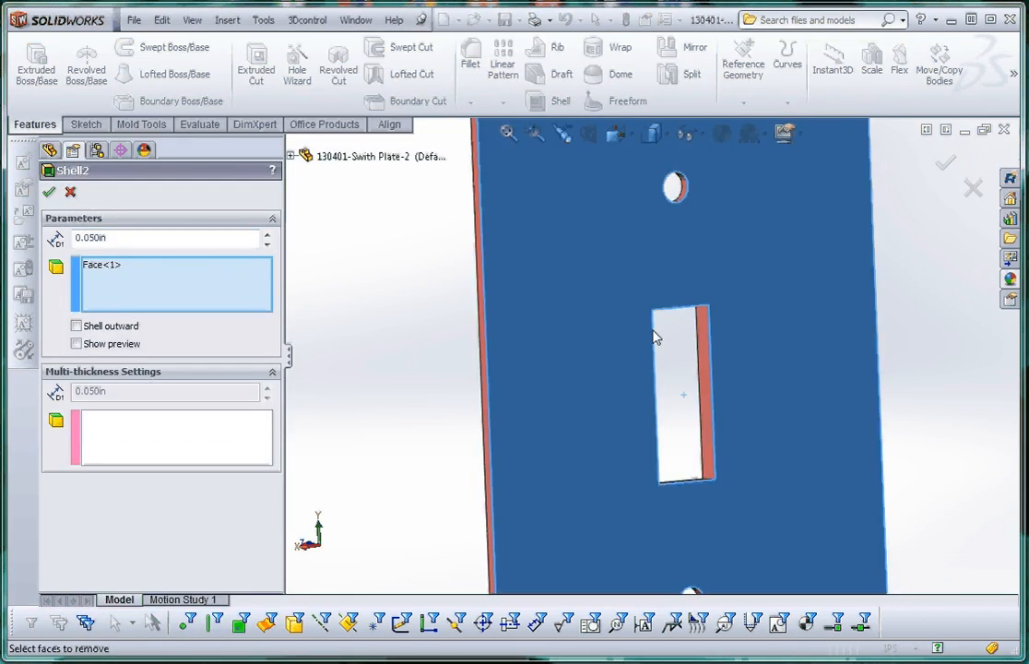
pyautogui.scroll(-3, 655, 338)
pyautogui.click(711, 365)
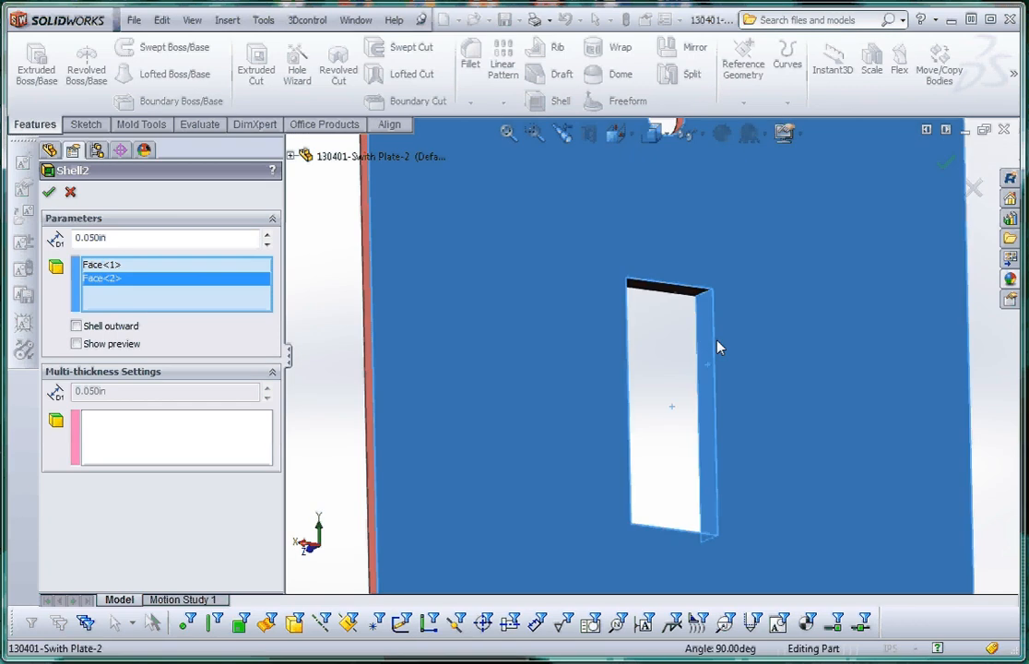
pyautogui.moveTo(719, 348); pyautogui.dragTo(764, 305, button='middle')
pyautogui.click(698, 322)
pyautogui.click(647, 367)
pyautogui.click(583, 498)
# Add the inner wall of the upper screw hole to the shell's faces to remove and apply the change.
pyautogui.click(764, 306)
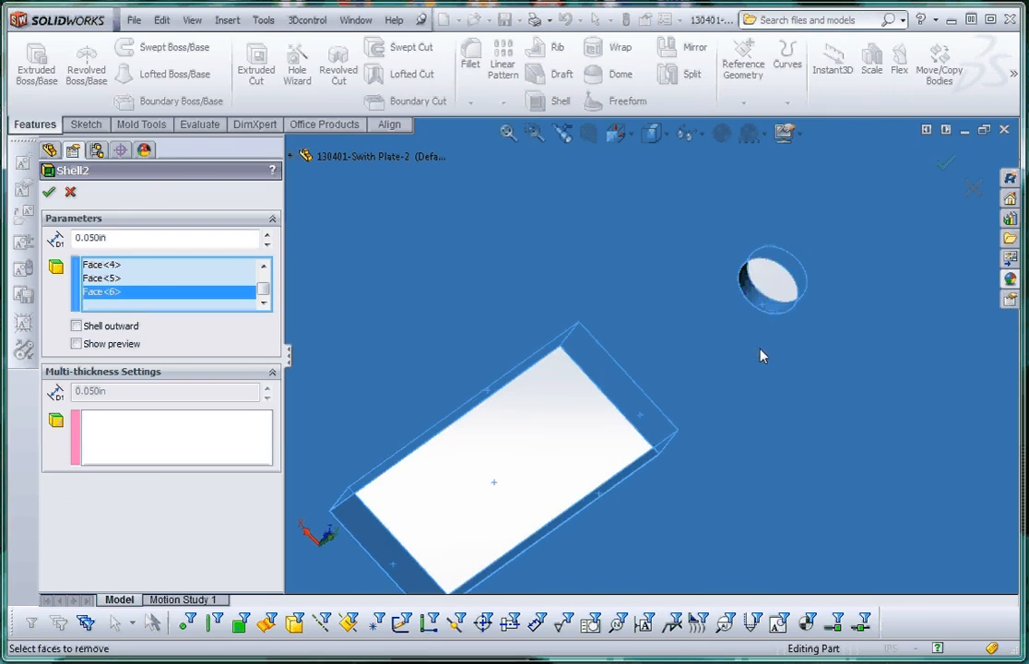
pyautogui.scroll(6, 760, 355)
pyautogui.click(50, 193)
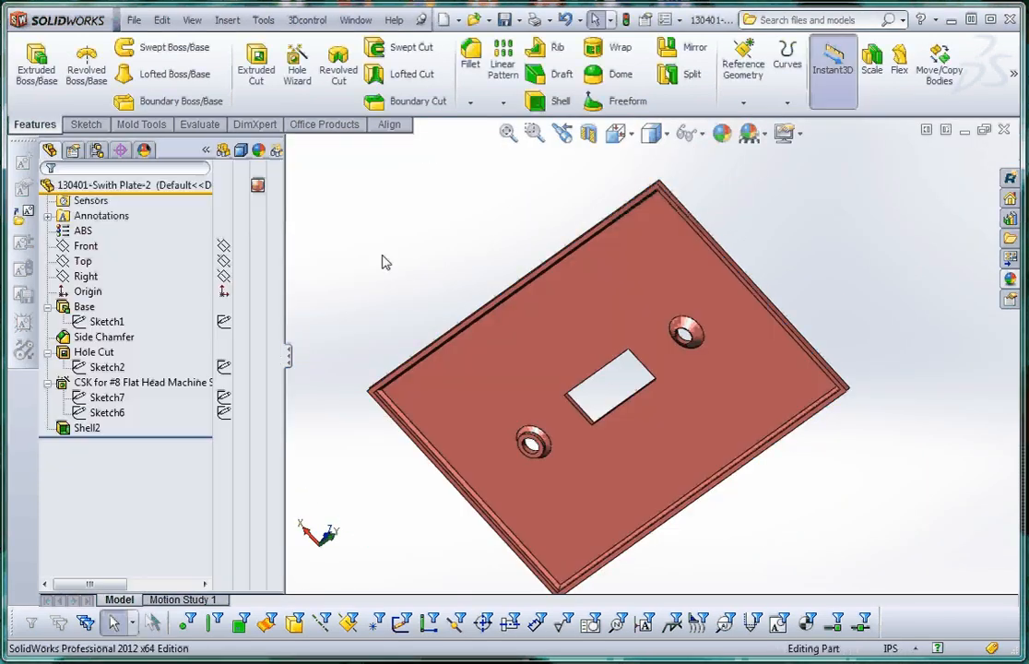
# Examine the upper screw hole on the plate's back up close, checking the material around its countersink.
pyautogui.moveTo(386, 263); pyautogui.dragTo(560, 364, button='middle')
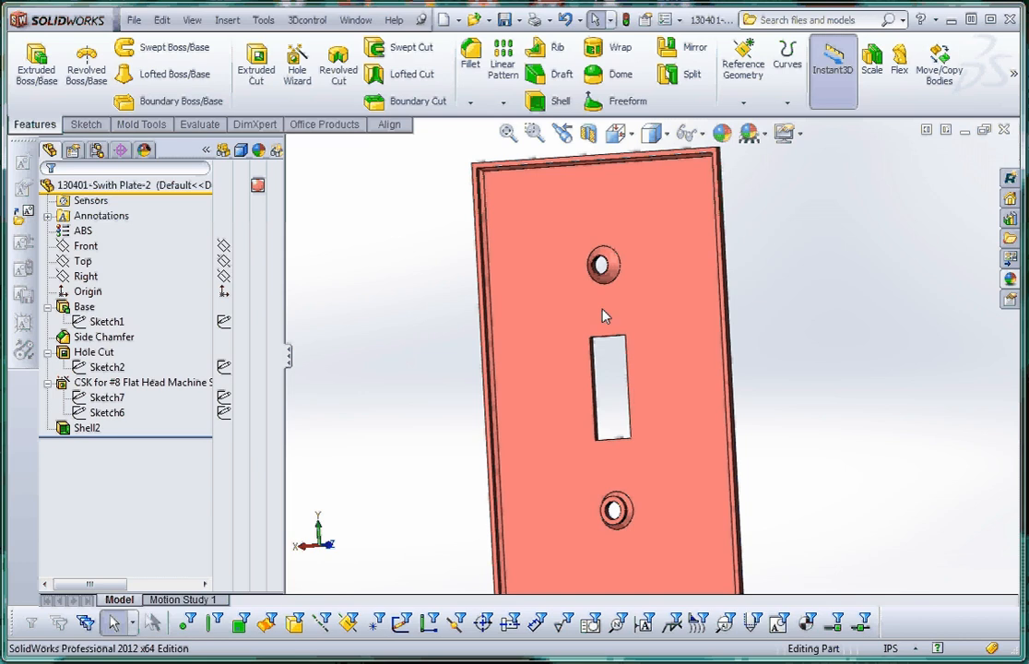
pyautogui.scroll(-8, 601, 309)
pyautogui.scroll(-2, 602, 307)
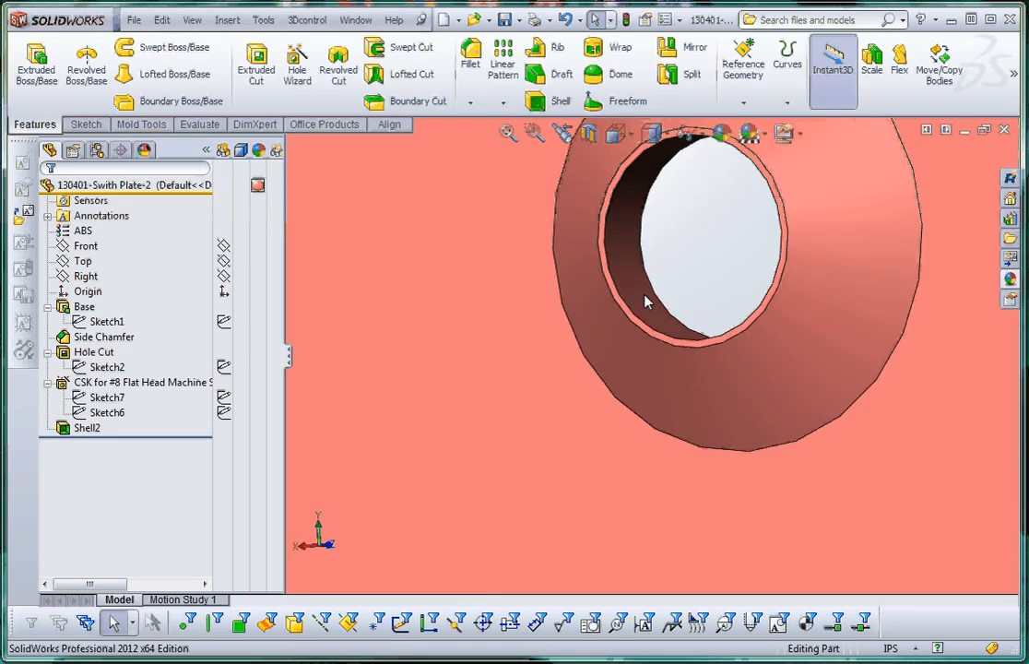
pyautogui.scroll(3, 666, 347)
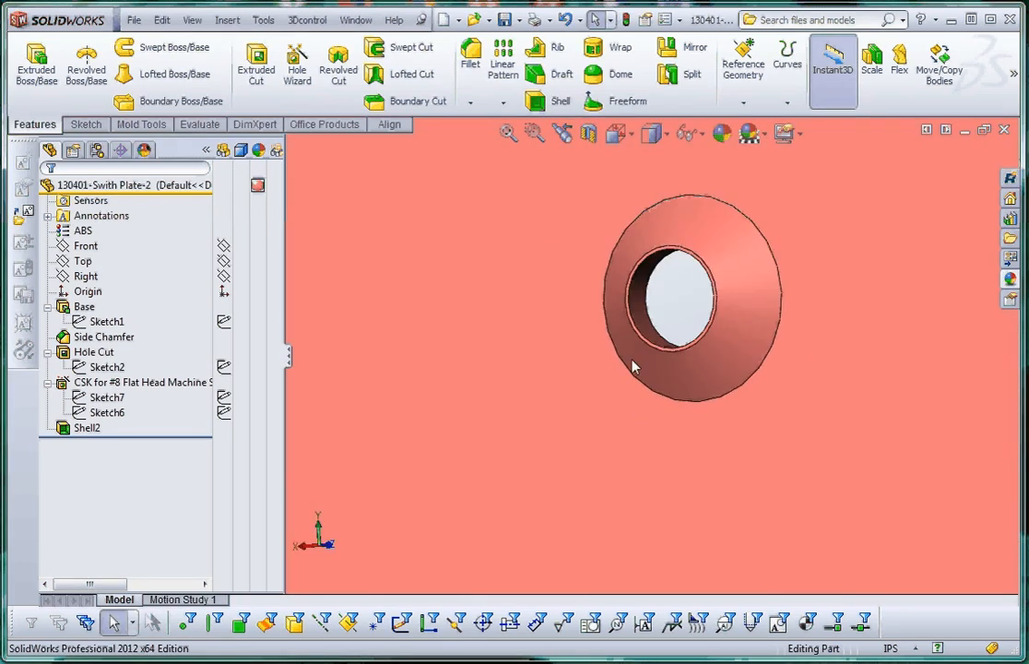
pyautogui.moveTo(698, 372); pyautogui.dragTo(600, 560, button='middle')
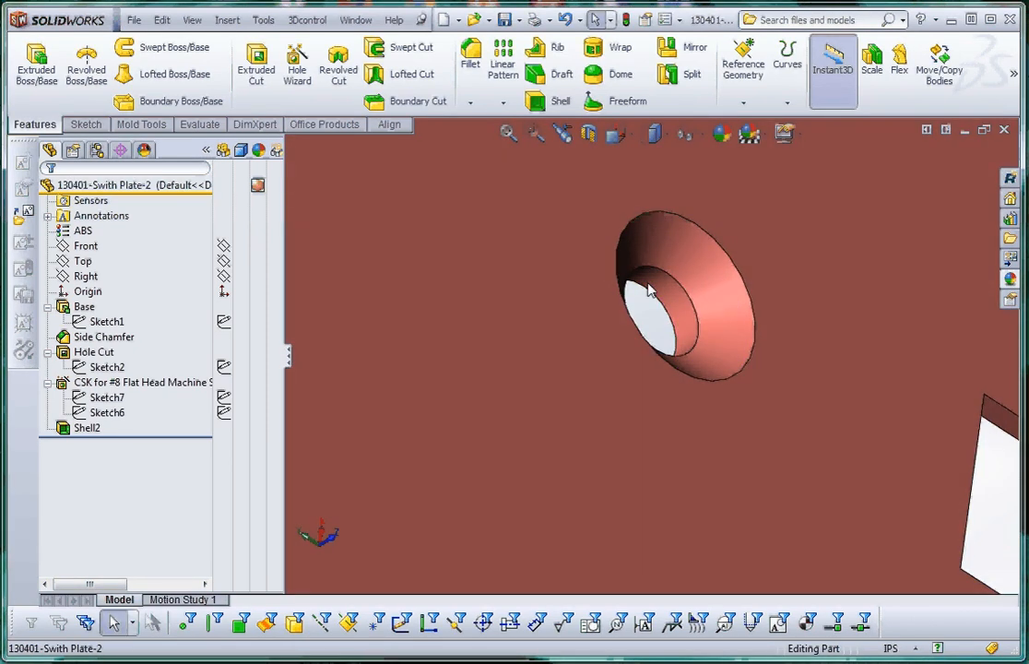
pyautogui.scroll(3, 685, 430)
pyautogui.moveTo(684, 428); pyautogui.dragTo(647, 430, button='middle')
pyautogui.scroll(3, 647, 429)
pyautogui.scroll(-3, 634, 372)
pyautogui.scroll(-2, 635, 371)
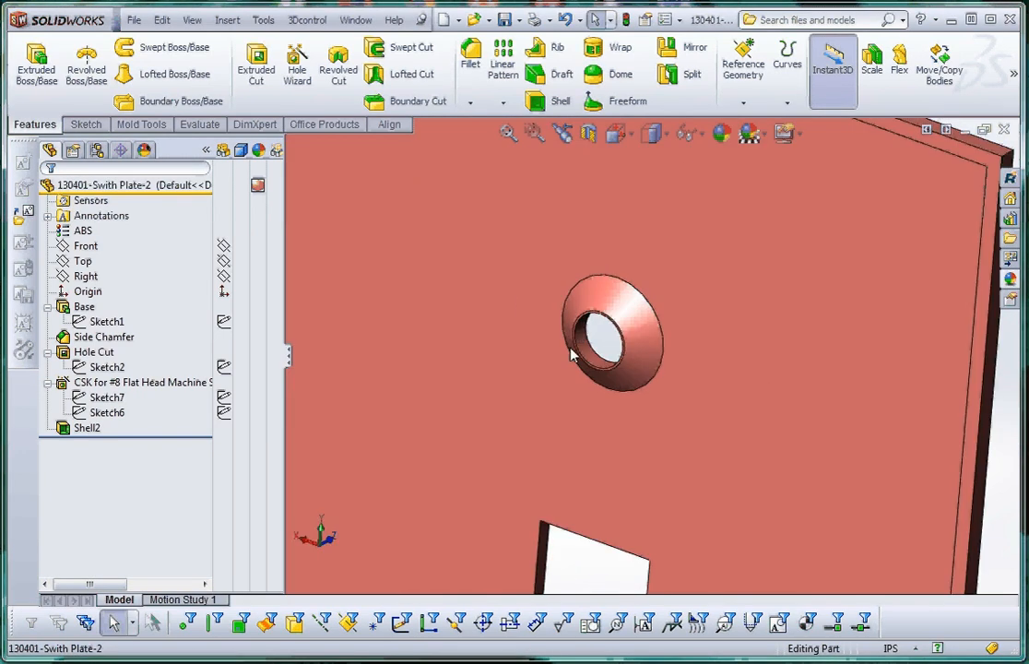
# Compare the lower screw hole with the upper one and inspect the rectangular opening on the plate's back.
pyautogui.scroll(5, 572, 352)
pyautogui.scroll(-5, 644, 526)
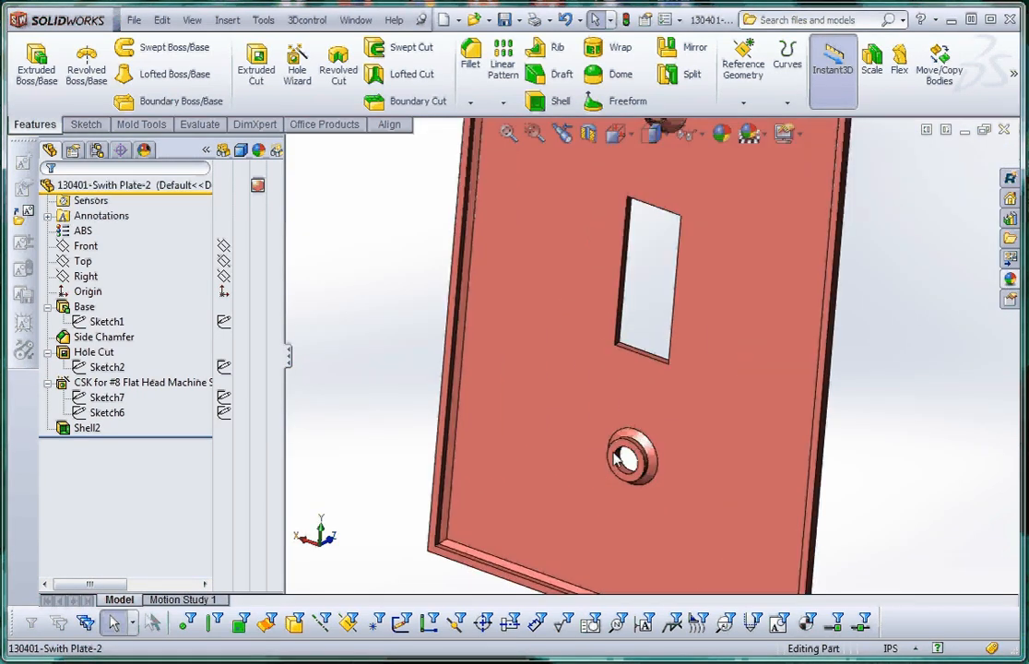
pyautogui.scroll(3, 641, 466)
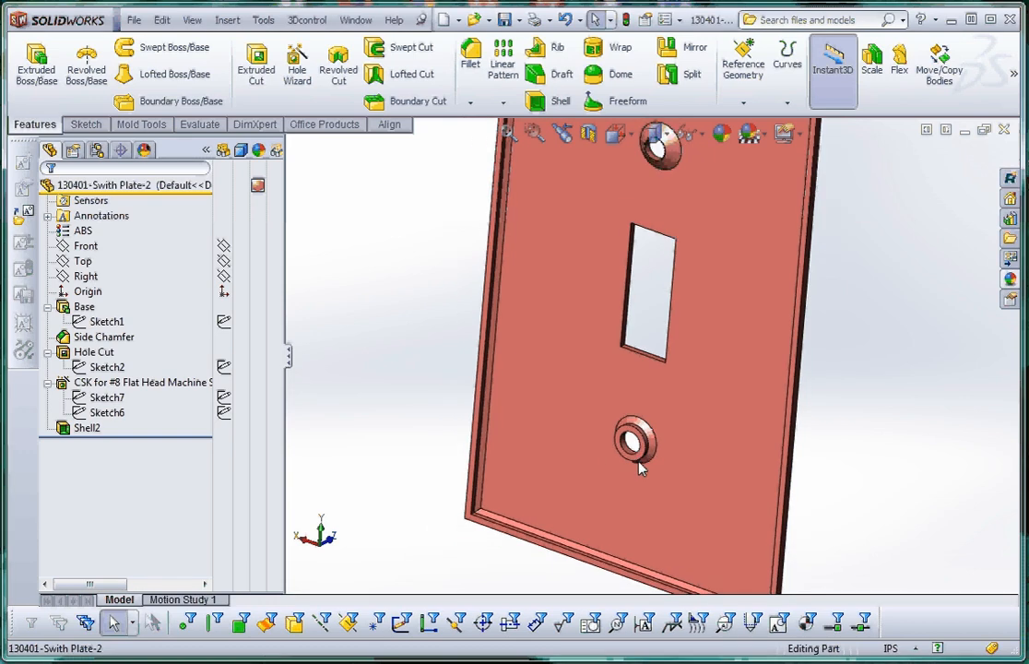
pyautogui.scroll(-5, 641, 468)
pyautogui.scroll(3, 648, 447)
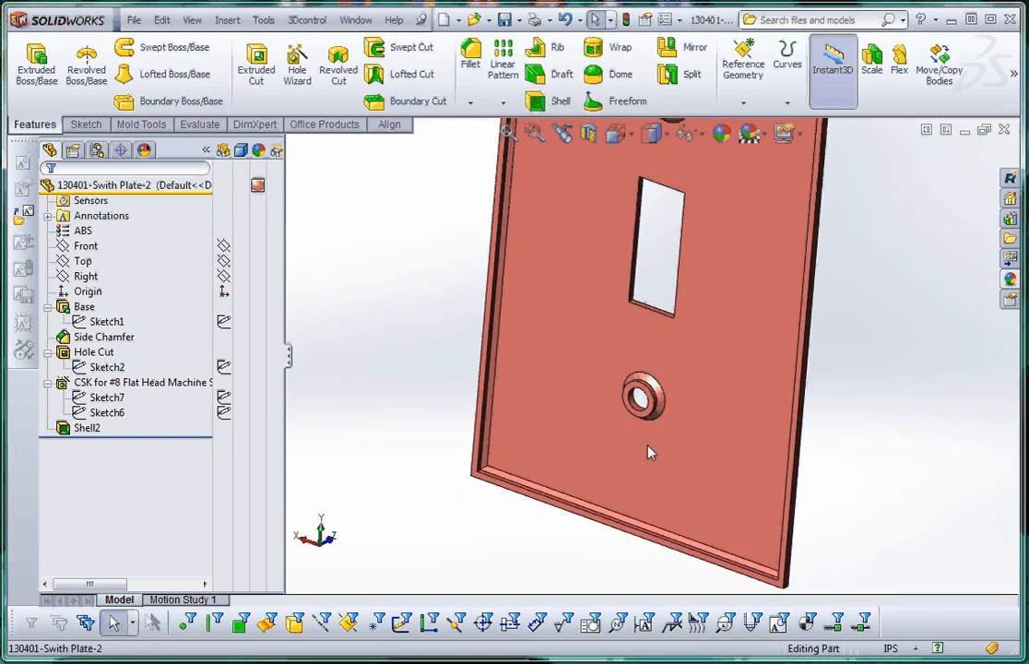
pyautogui.moveTo(647, 450); pyautogui.dragTo(632, 462, button='middle')
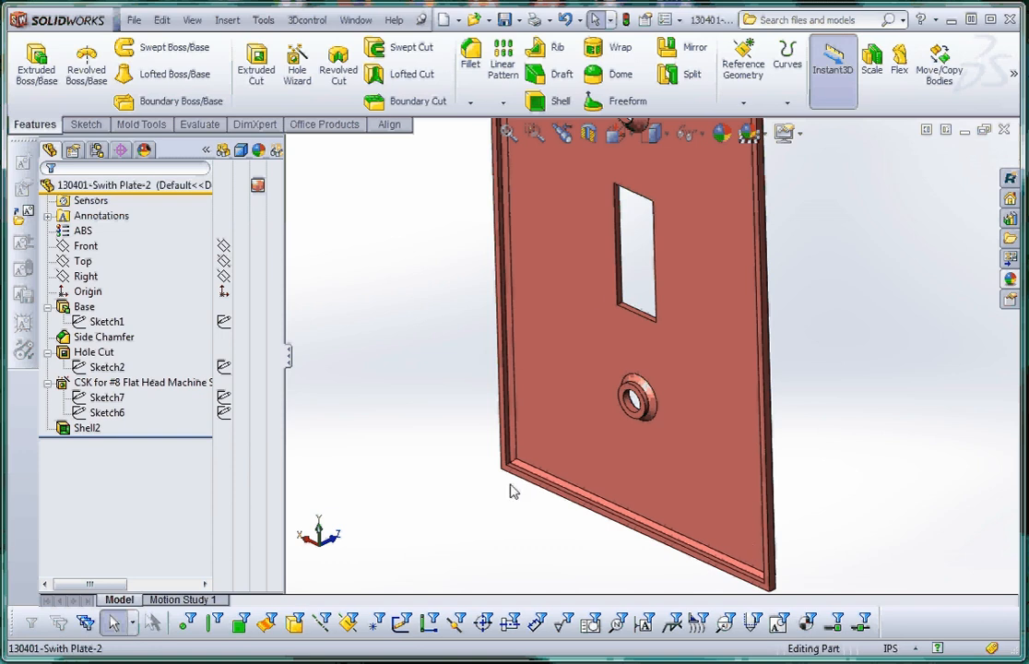
pyautogui.scroll(3, 590, 318)
pyautogui.scroll(-4, 608, 256)
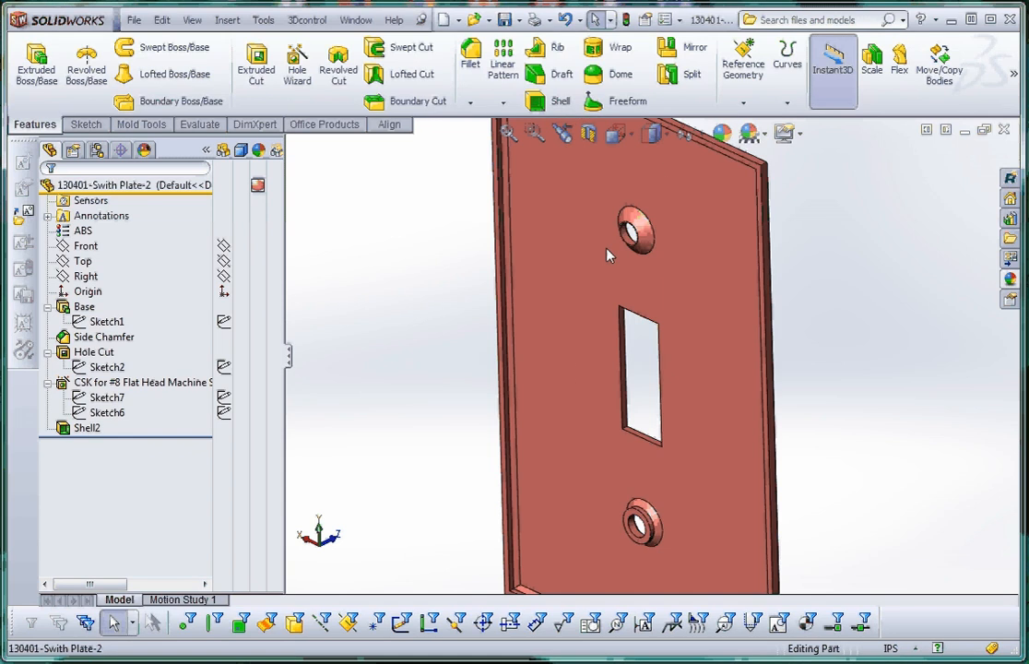
# Edit the shell, clear all of its selected faces to remove, and apply it without any open face.
pyautogui.rightClick(87, 428)
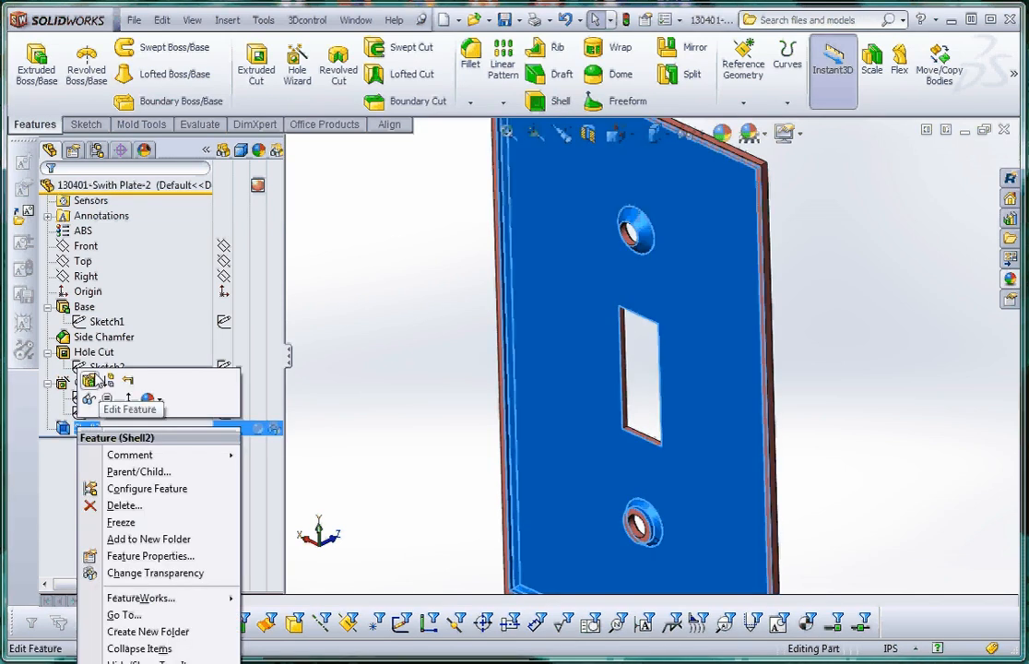
pyautogui.click(89, 380)
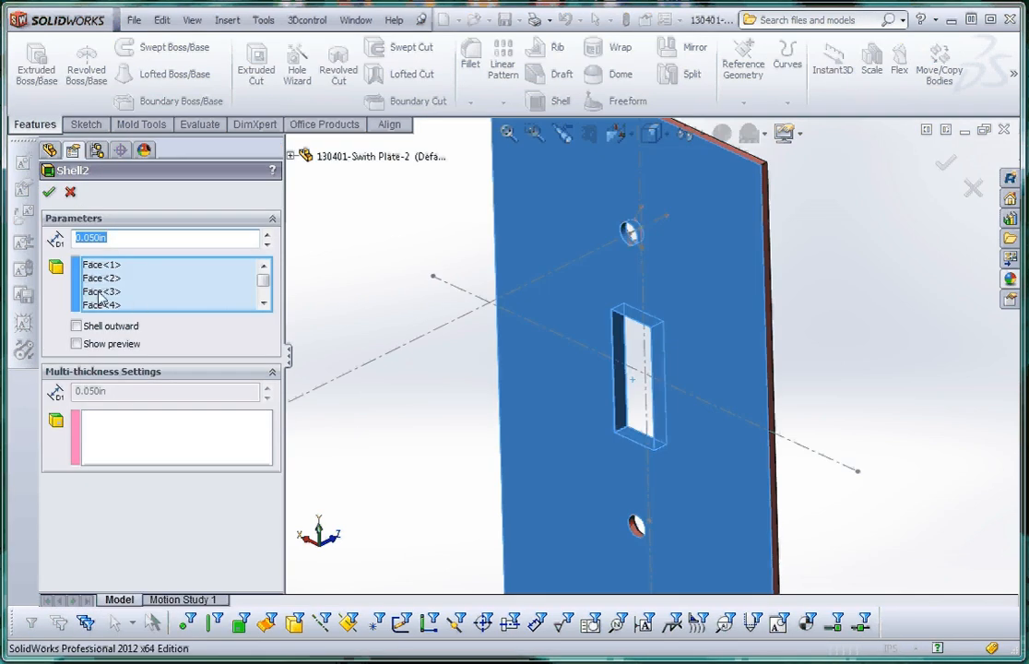
pyautogui.click(102, 293)
pyautogui.rightClick(103, 294)
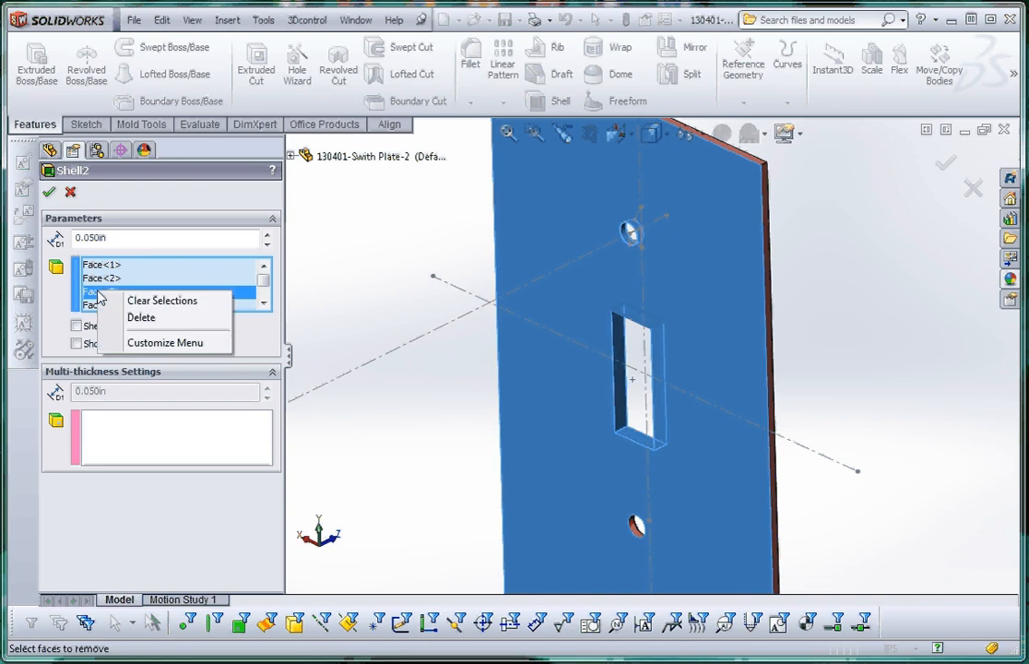
pyautogui.click(166, 300)
pyautogui.moveTo(471, 422); pyautogui.dragTo(501, 243, button='middle')
pyautogui.click(49, 193)
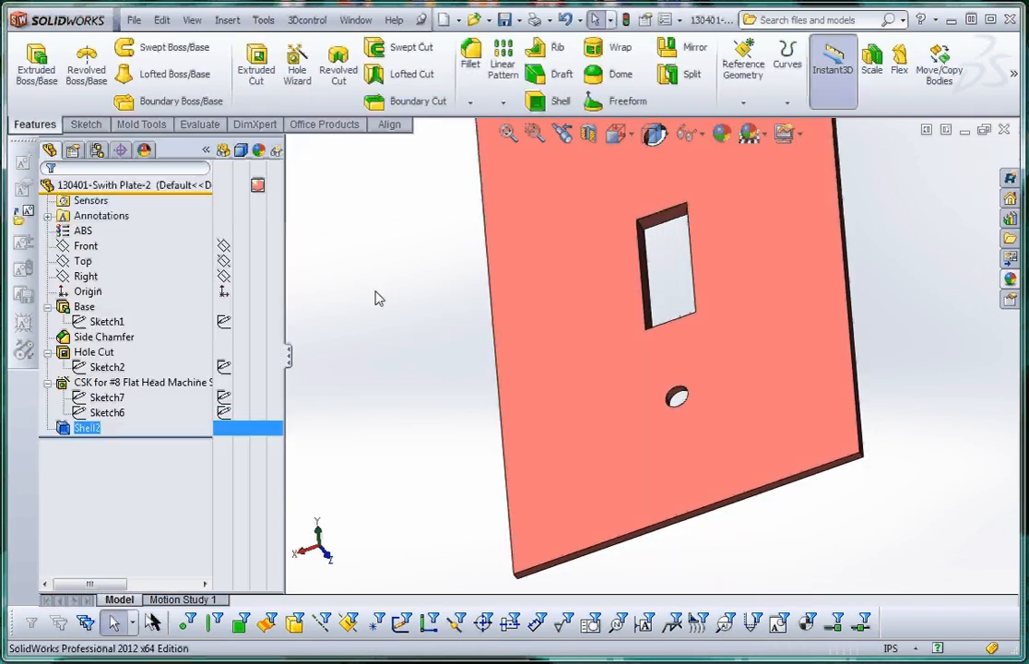
# Edit the shell again and set the plate's flat back face as a face to remove.
pyautogui.click(434, 355)
pyautogui.scroll(3, 485, 359)
pyautogui.moveTo(485, 360); pyautogui.dragTo(549, 457, button='middle')
pyautogui.click(101, 428)
pyautogui.rightClick(62, 431)
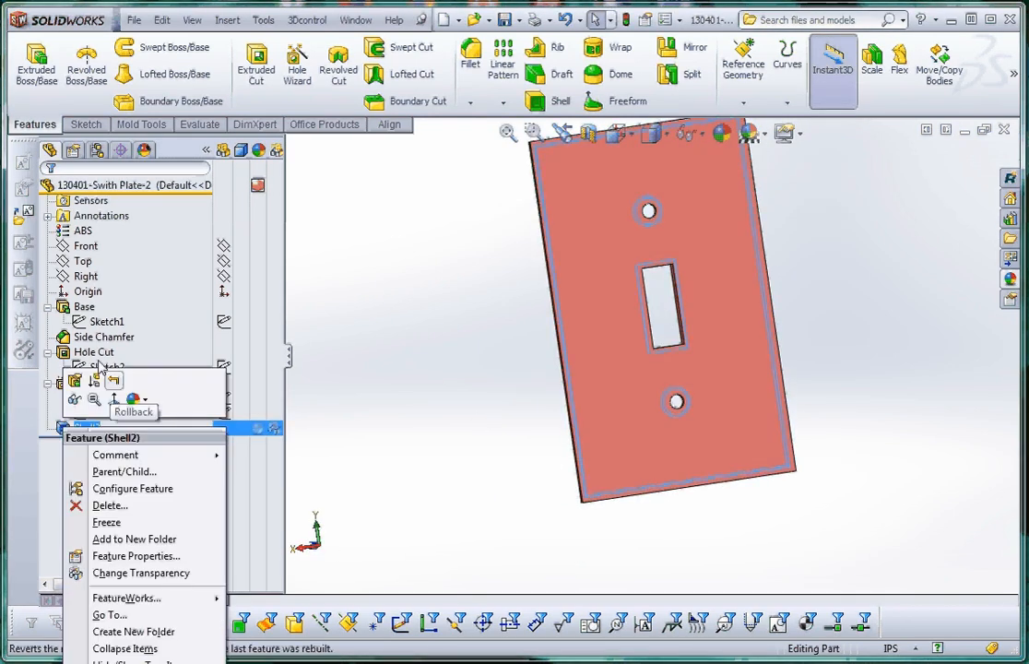
pyautogui.click(72, 380)
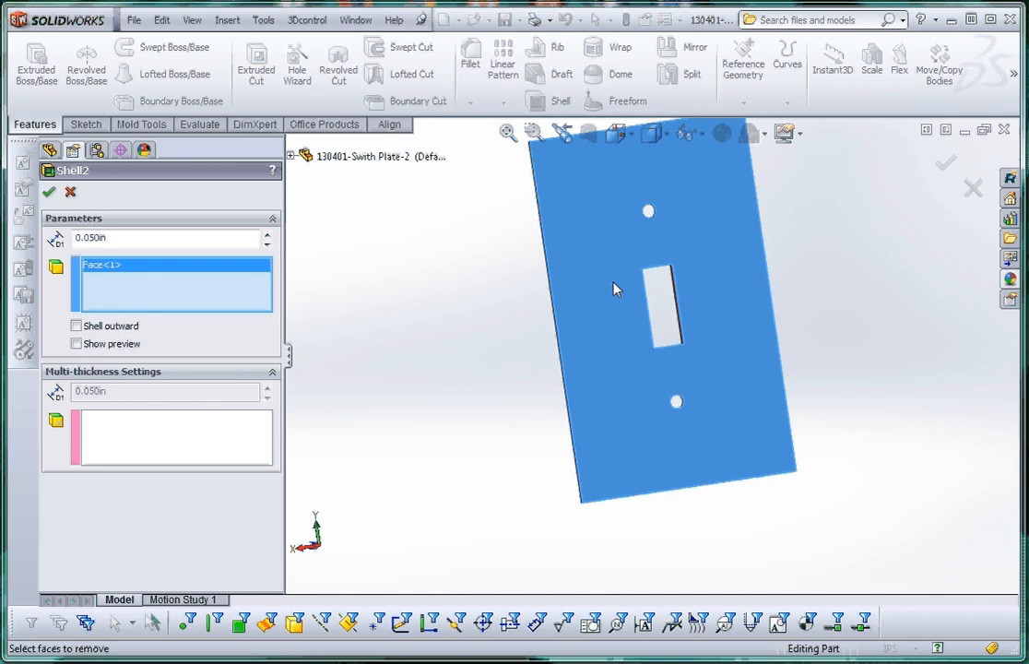
# Add the upper wall and one side wall of the rectangular opening to the faces to remove, apply the shell, and check the back.
pyautogui.moveTo(609, 316); pyautogui.dragTo(549, 271, button='middle')
pyautogui.scroll(-6, 689, 289)
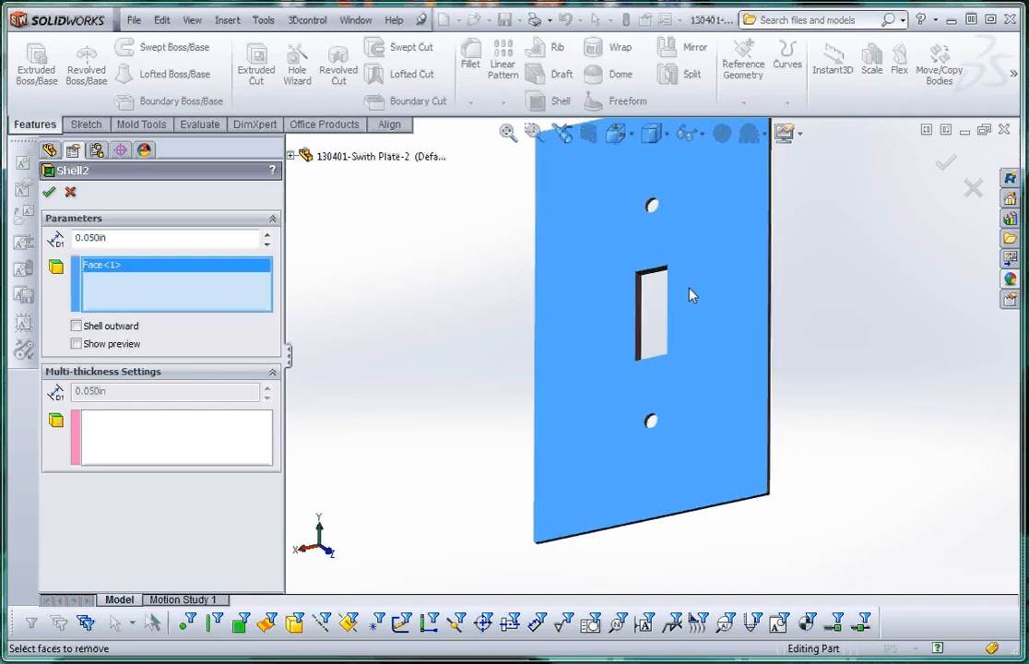
pyautogui.click(622, 290)
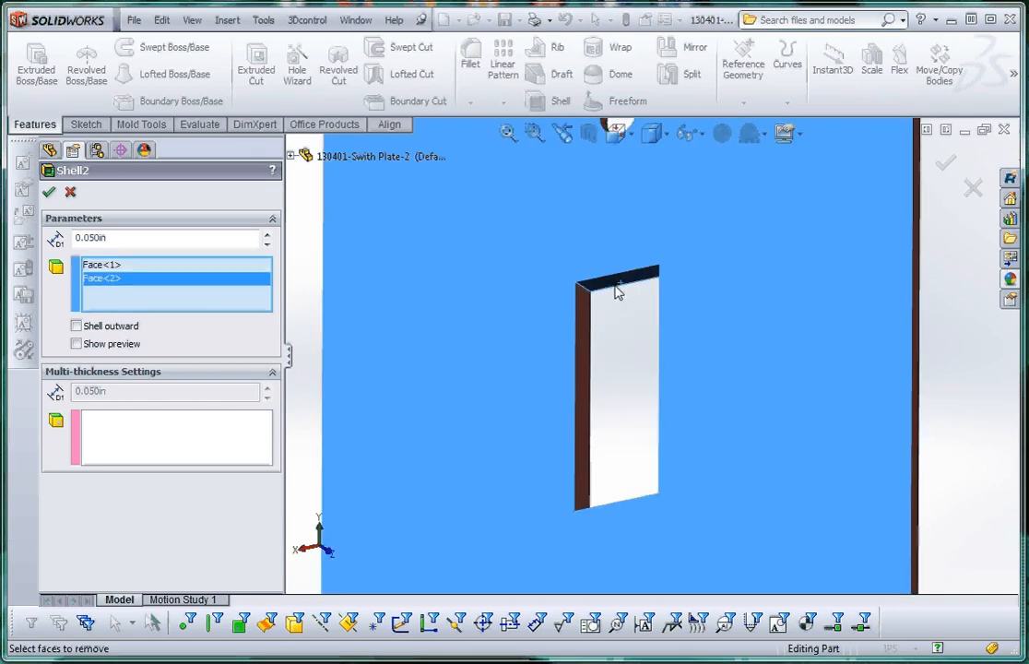
pyautogui.click(587, 332)
pyautogui.moveTo(650, 429); pyautogui.dragTo(161, 264, button='middle')
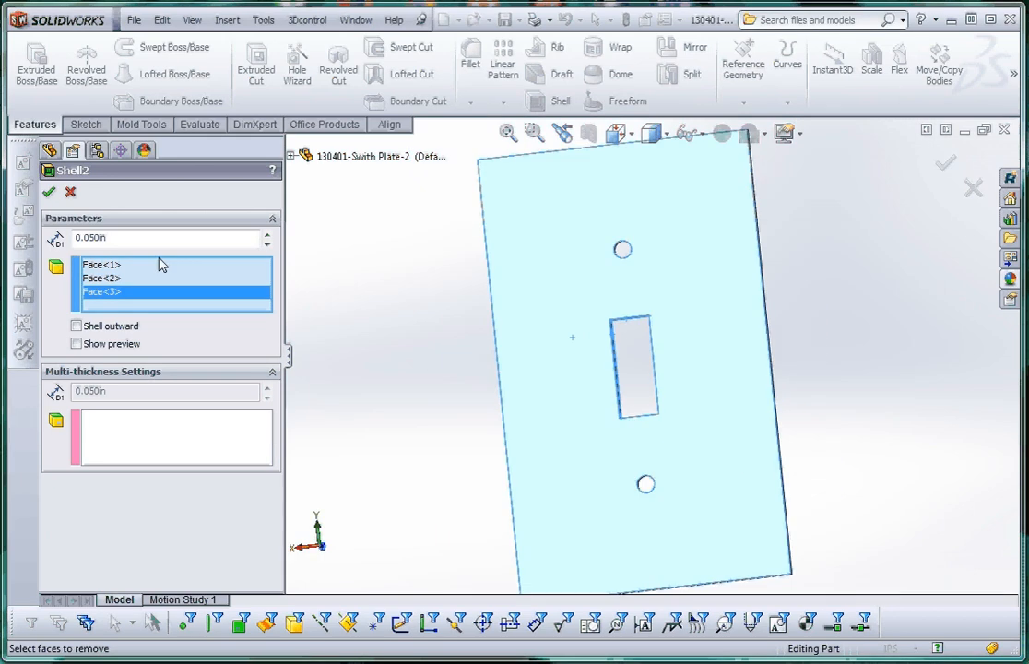
pyautogui.click(49, 192)
pyautogui.moveTo(354, 345); pyautogui.dragTo(546, 420, button='middle')
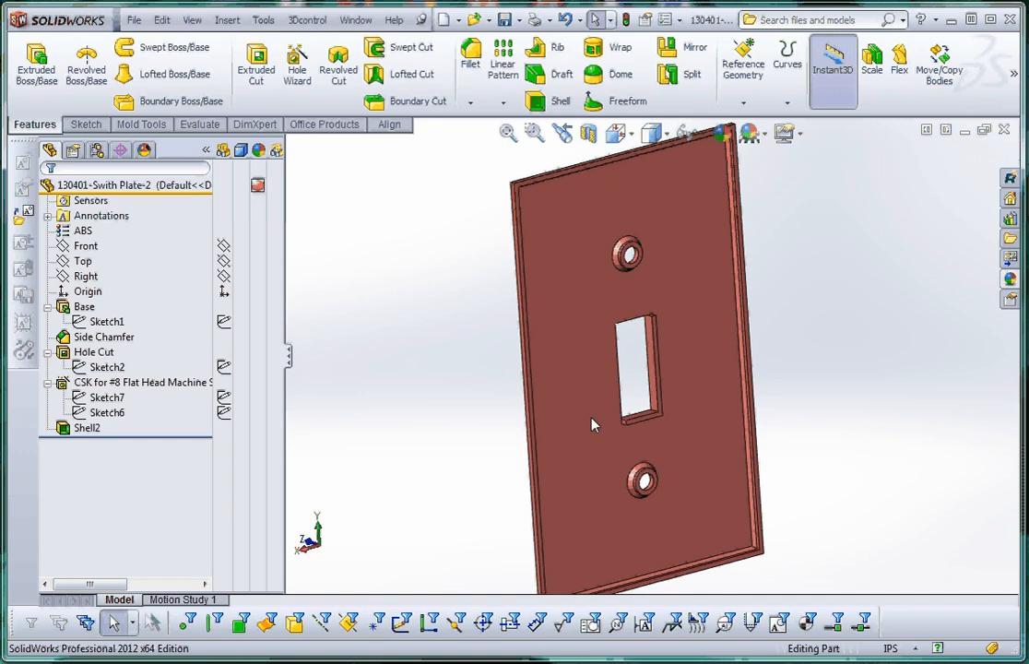
pyautogui.moveTo(515, 363); pyautogui.dragTo(548, 348, button='middle')
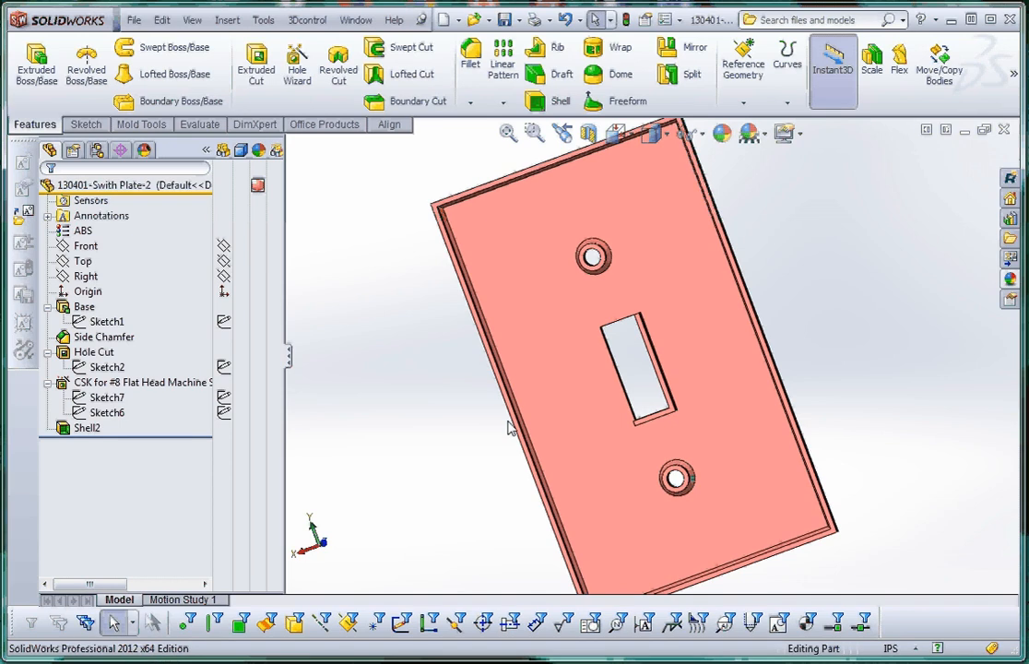
pyautogui.scroll(2, 660, 415)
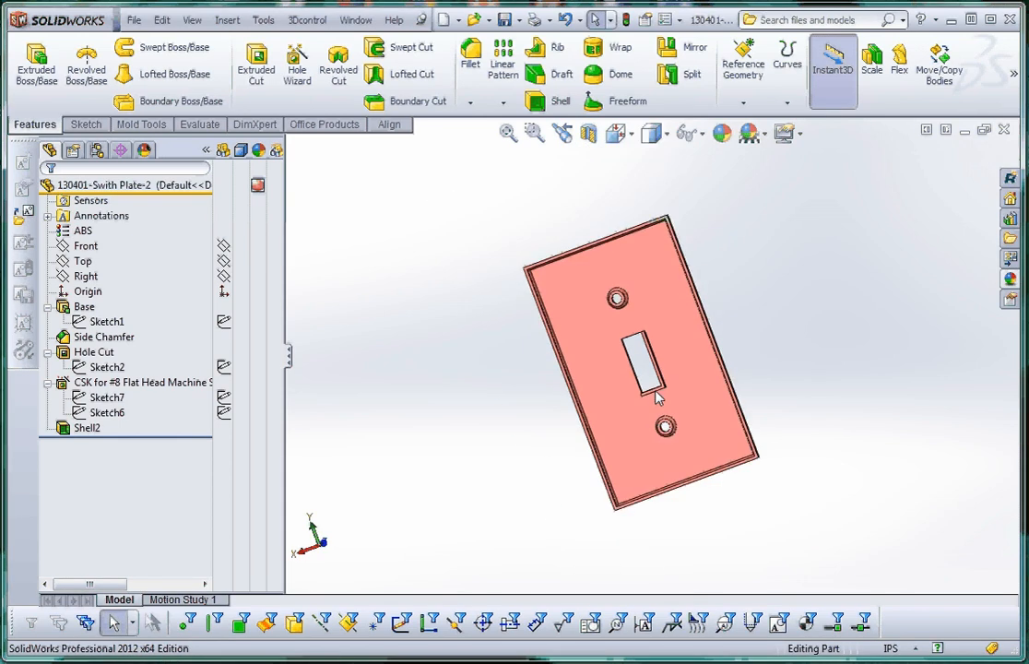
# Edit the shell, clear its selected faces, remove only the plate's back face, and apply the change.
pyautogui.rightClick(83, 427)
pyautogui.click(93, 378)
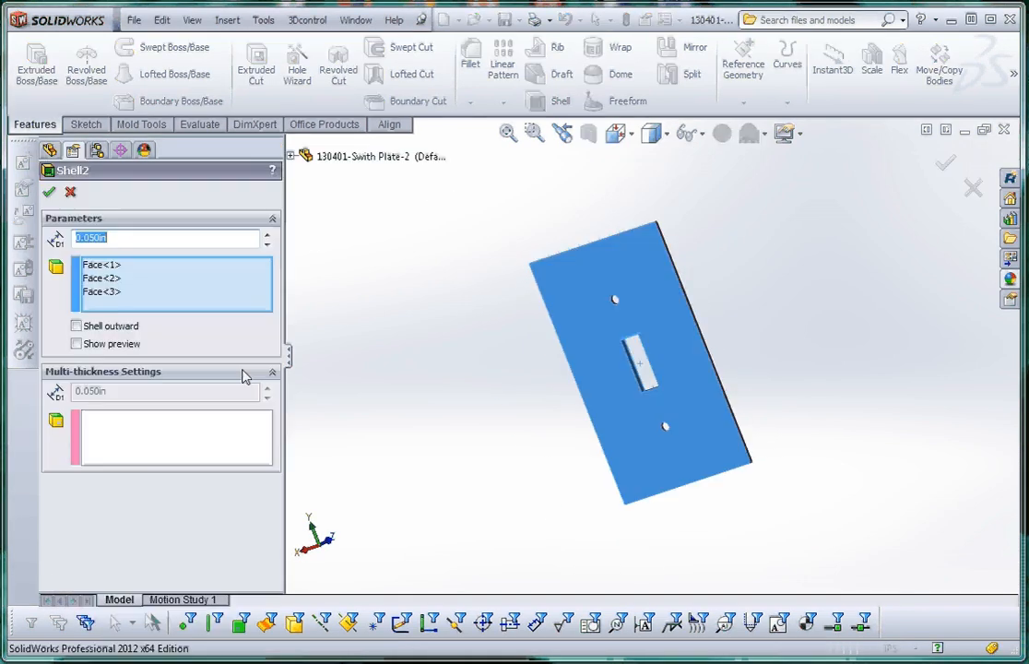
pyautogui.rightClick(106, 279)
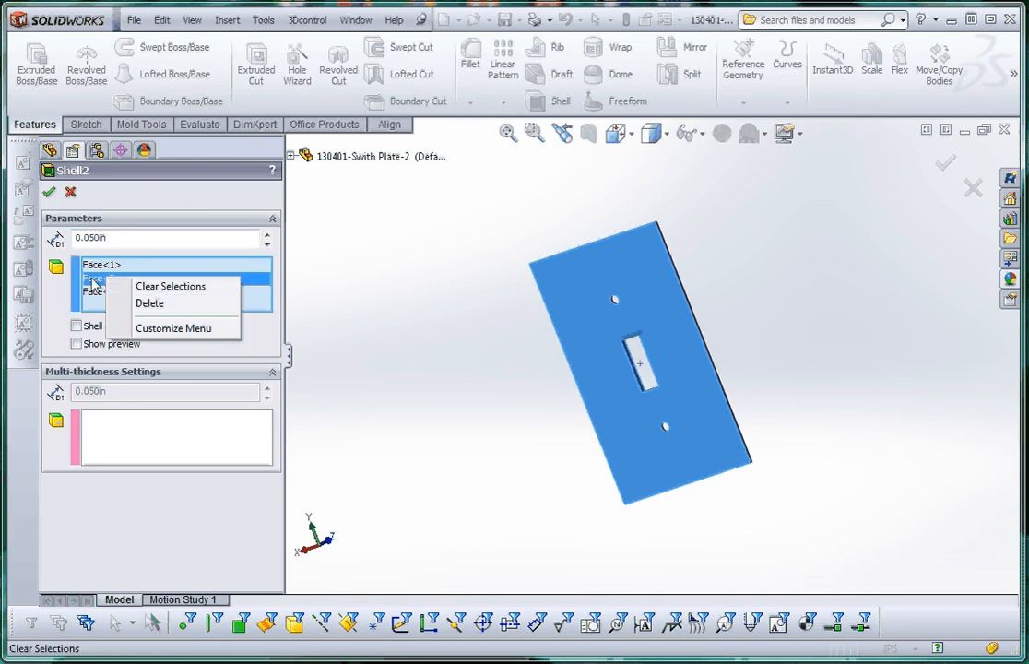
pyautogui.click(166, 286)
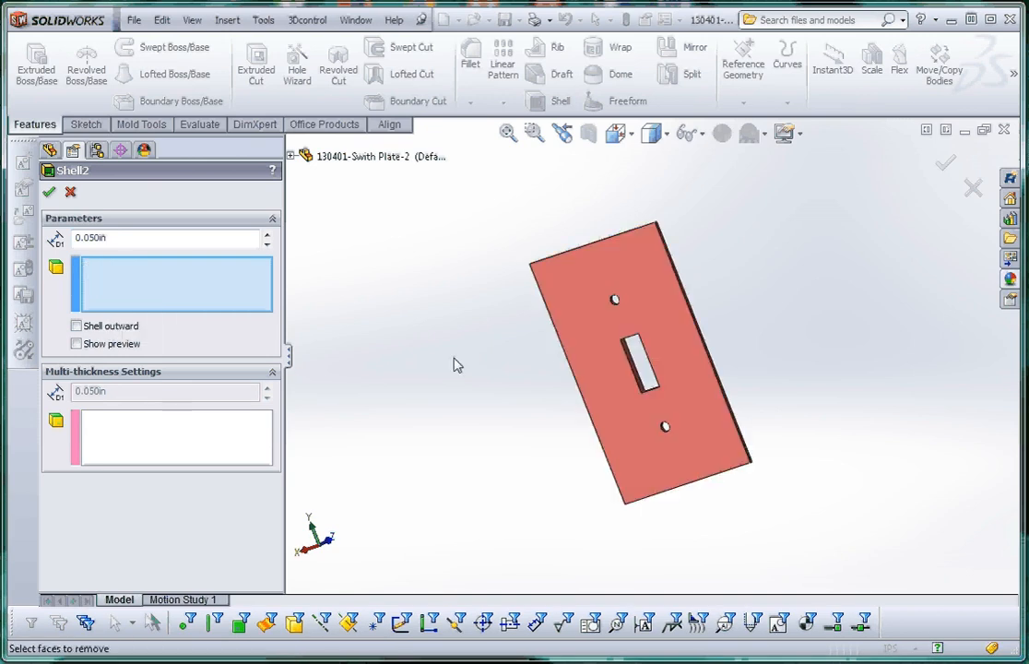
pyautogui.click(596, 339)
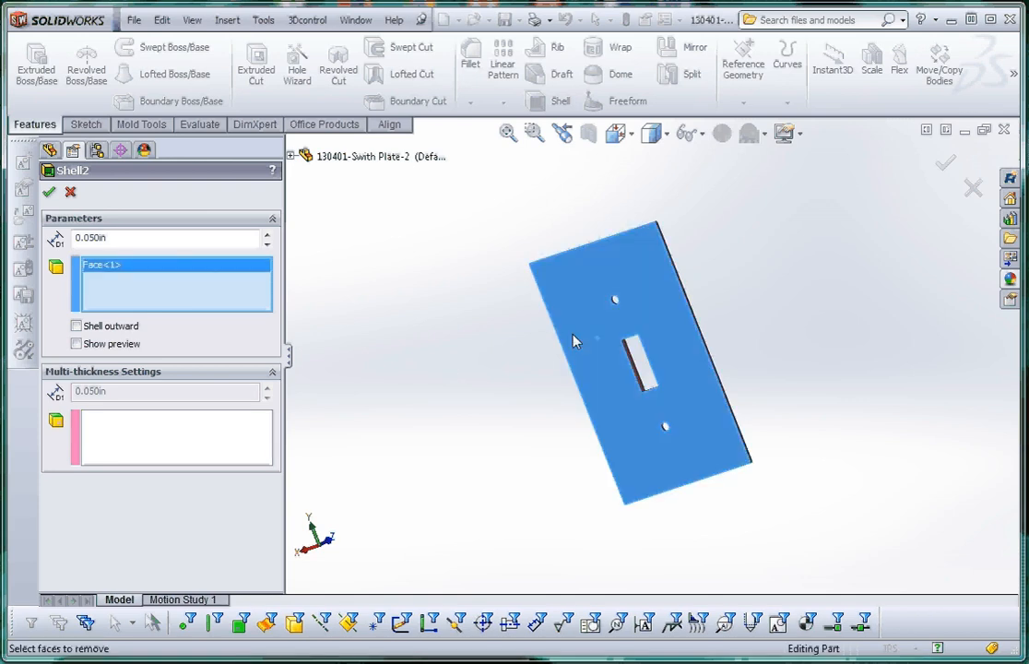
pyautogui.click(50, 193)
pyautogui.moveTo(393, 363); pyautogui.dragTo(630, 351, button='middle')
pyautogui.scroll(3, 678, 341)
pyautogui.scroll(-6, 694, 342)
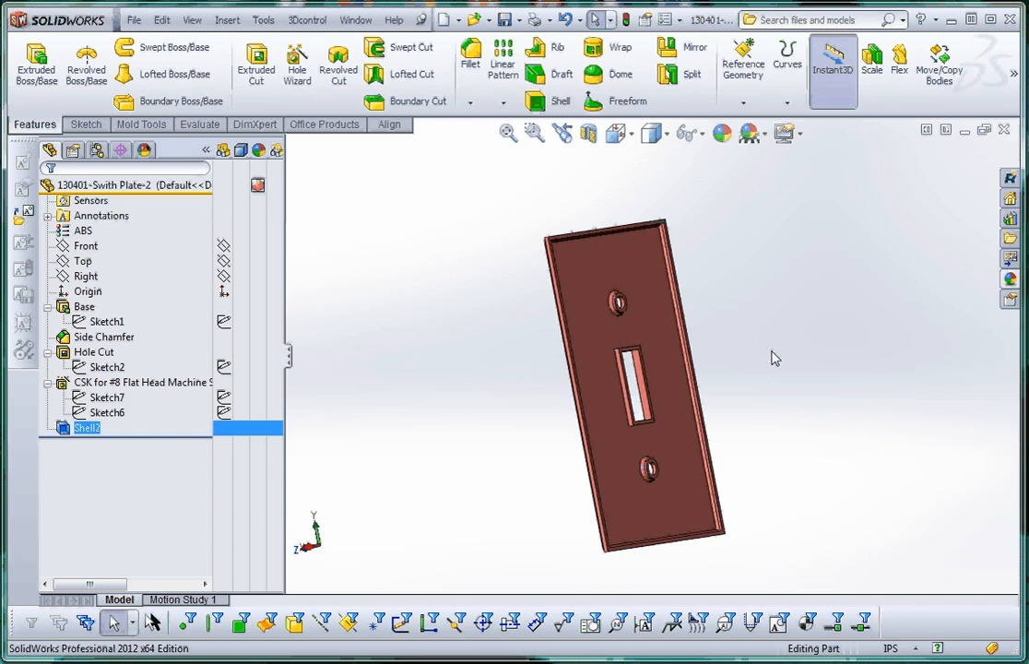
pyautogui.click(740, 359)
pyautogui.moveTo(739, 359); pyautogui.dragTo(636, 328, button='middle')
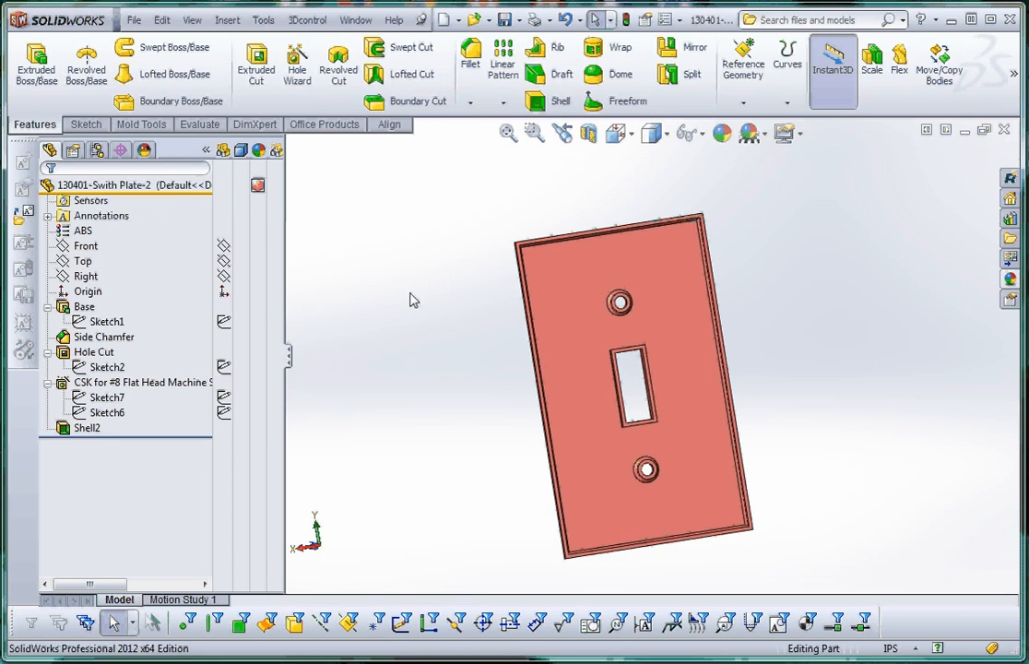
# Start a line sketch on the Front plane.
pyautogui.click(89, 127)
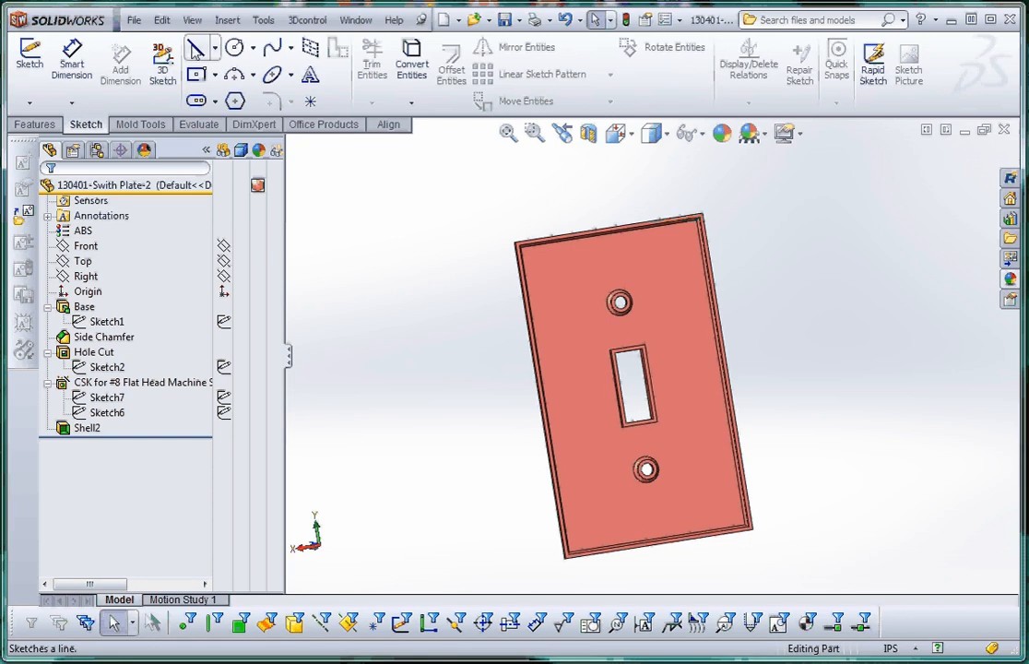
pyautogui.click(195, 49)
pyautogui.scroll(3, 491, 415)
pyautogui.scroll(-3, 620, 406)
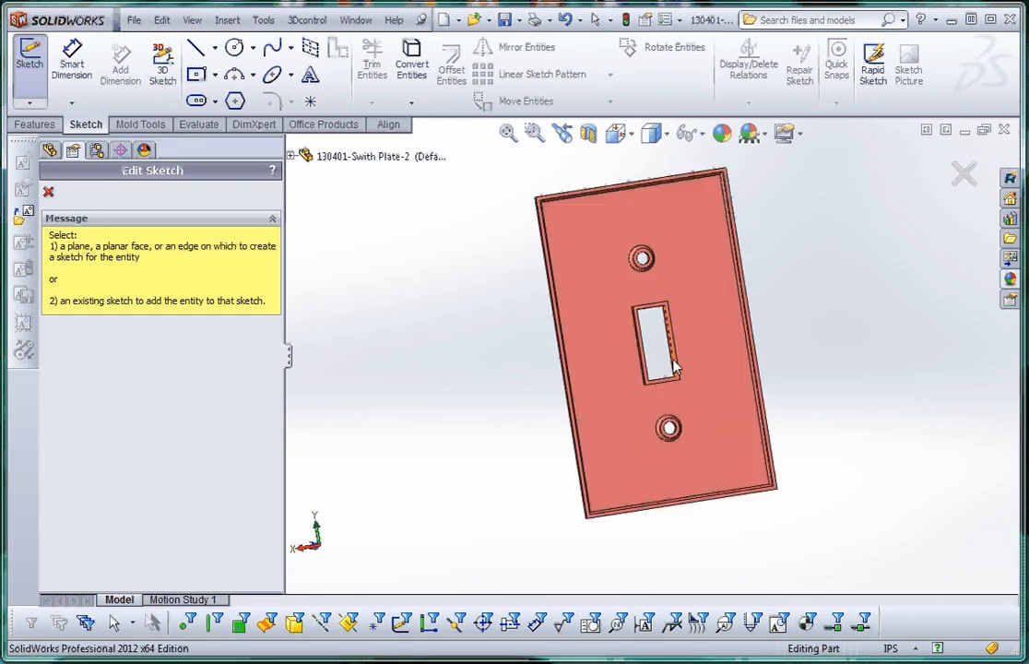
pyautogui.scroll(2, 678, 371)
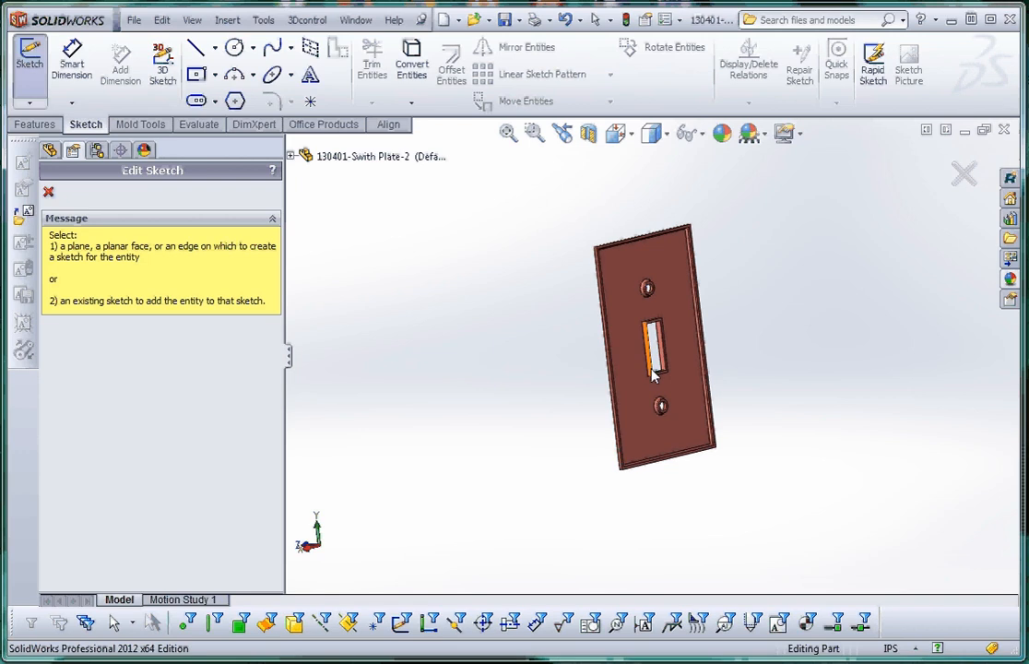
pyautogui.scroll(-5, 656, 352)
pyautogui.scroll(3, 659, 356)
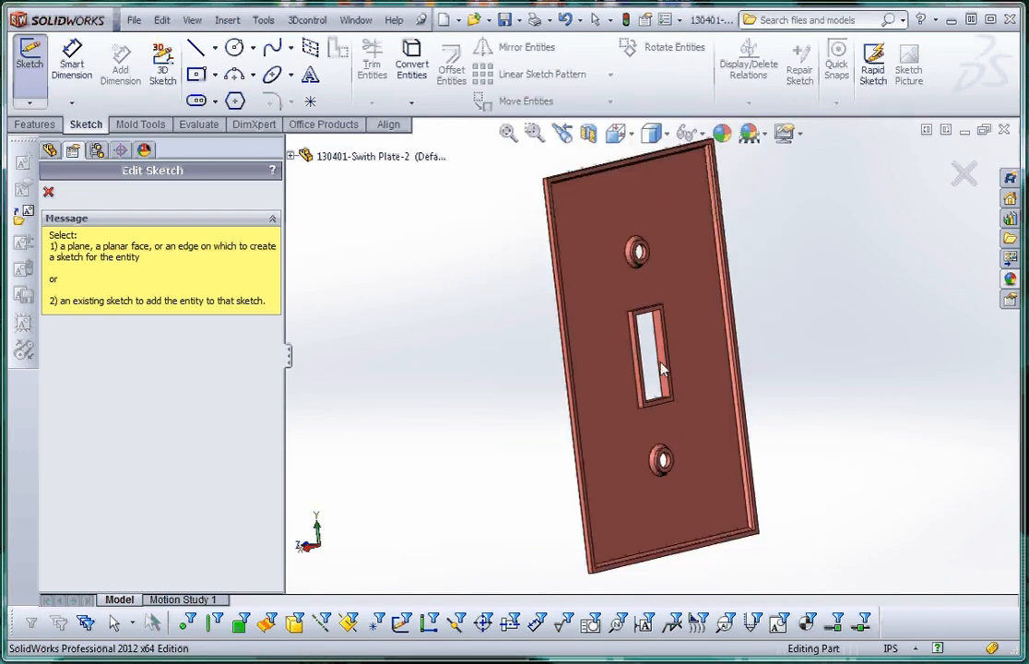
pyautogui.scroll(-5, 643, 294)
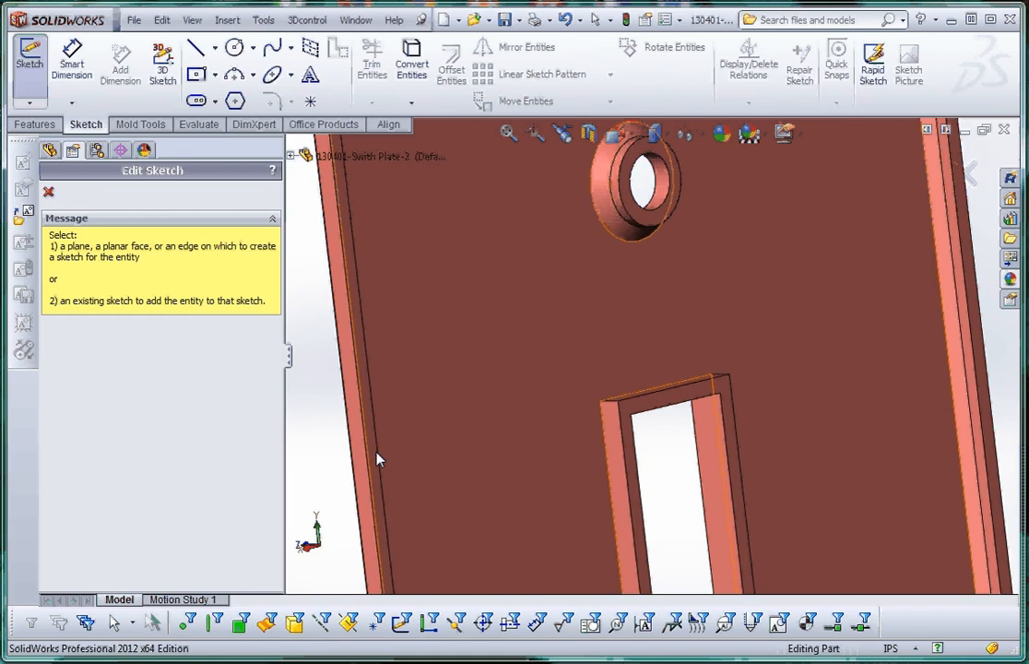
pyautogui.scroll(3, 383, 460)
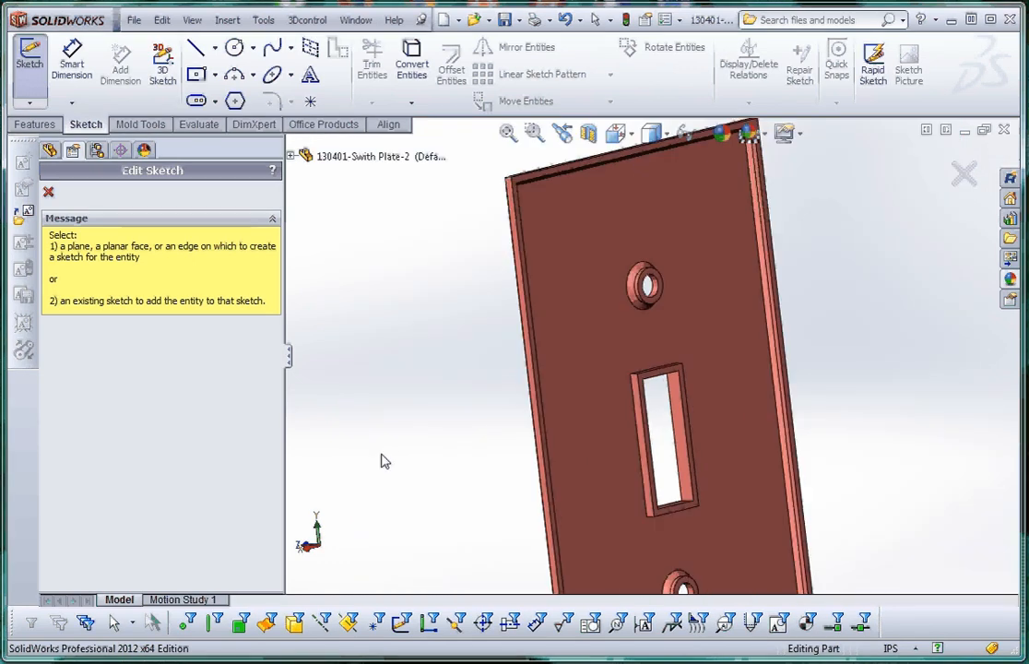
pyautogui.click(291, 157)
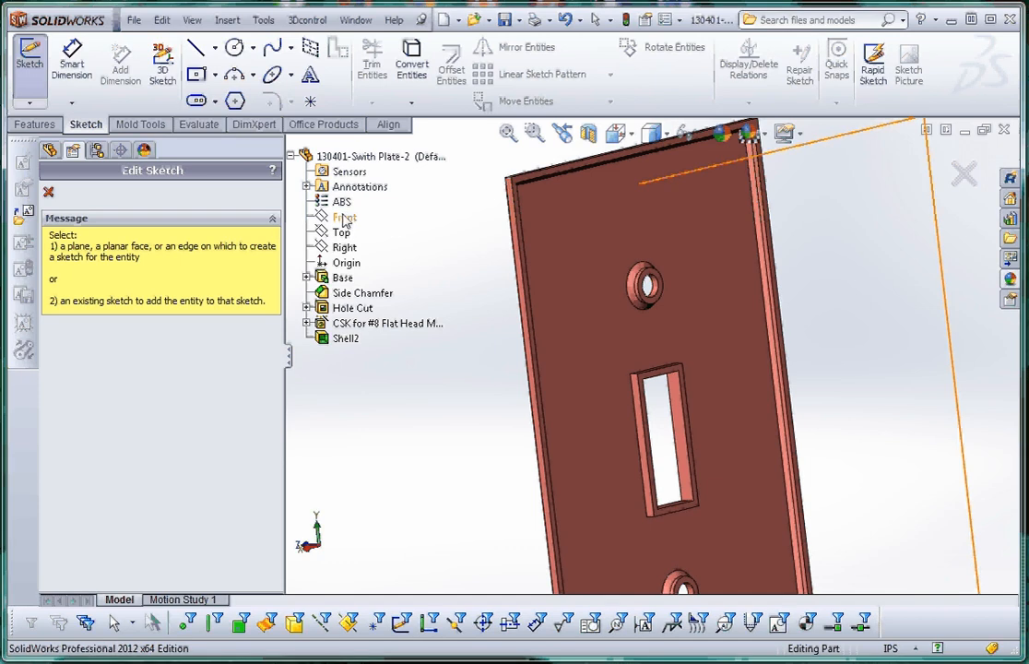
pyautogui.click(343, 218)
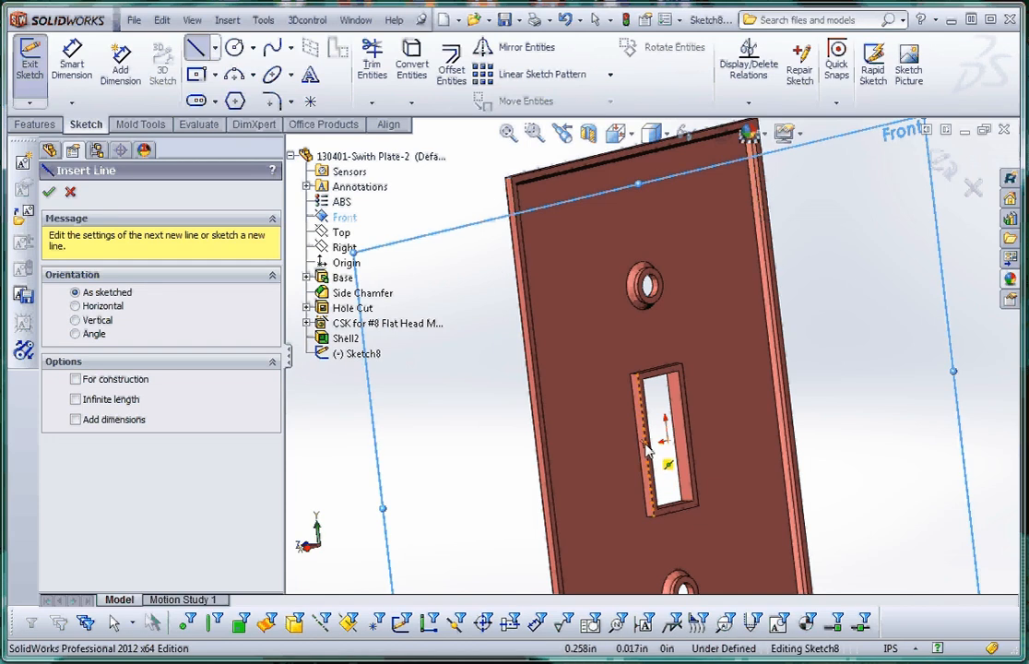
# Draw a horizontal line about 1.075 in from the opening's left edge to the side wall and a vertical one about 0.499 in to the upper hole.
pyautogui.click(646, 448)
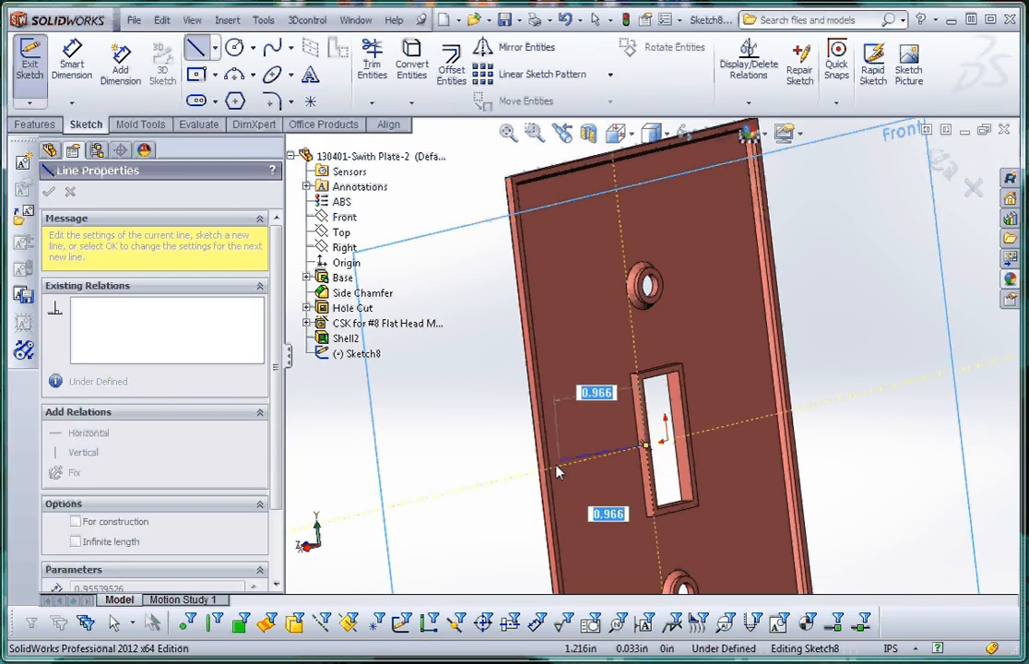
pyautogui.doubleClick(551, 475)
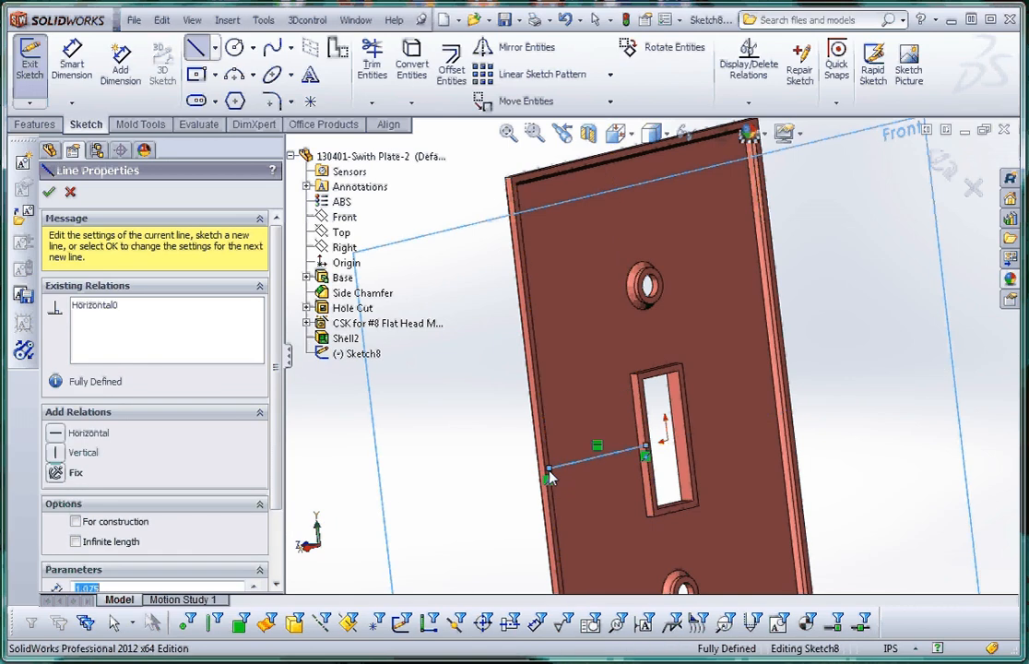
pyautogui.click(660, 371)
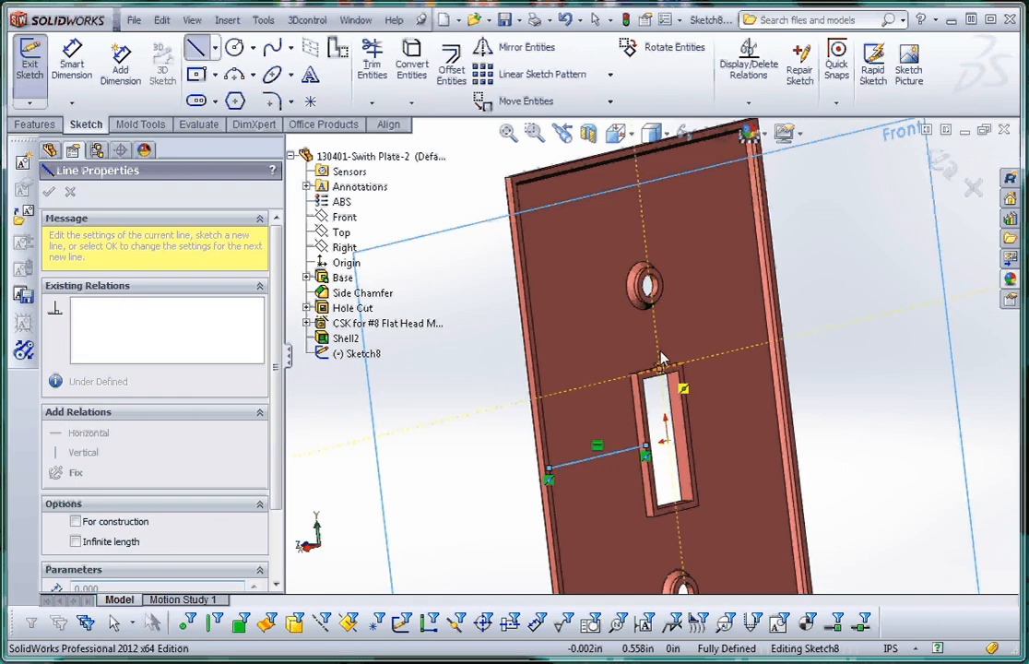
pyautogui.click(654, 303)
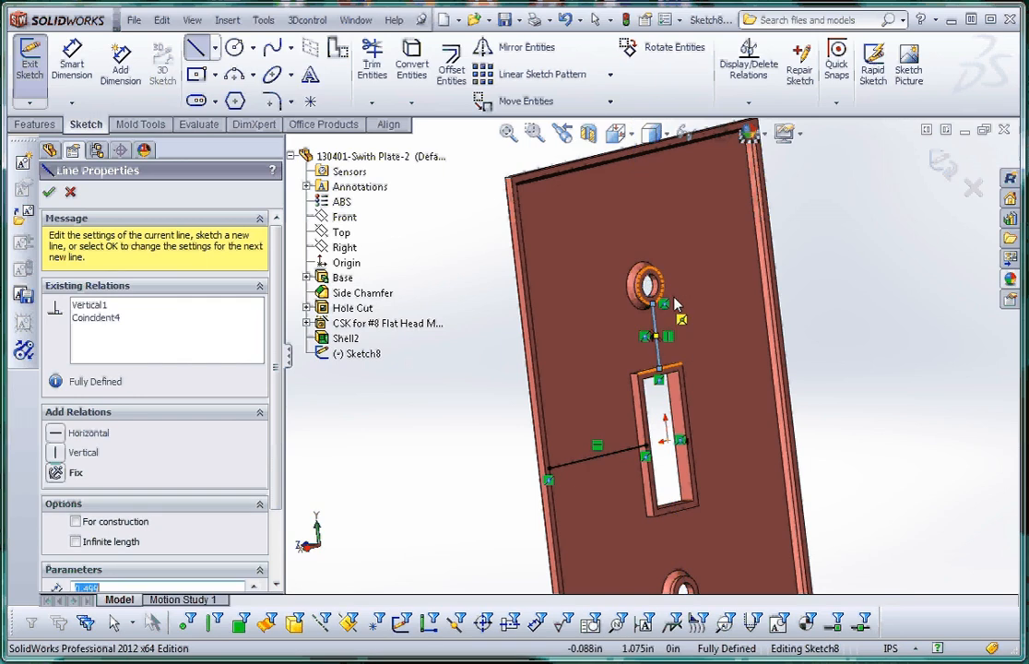
# Draw a vertical line about 0.096 in long downward from the midpoint of the opening's lower edge.
pyautogui.scroll(2, 671, 378)
pyautogui.scroll(-3, 672, 380)
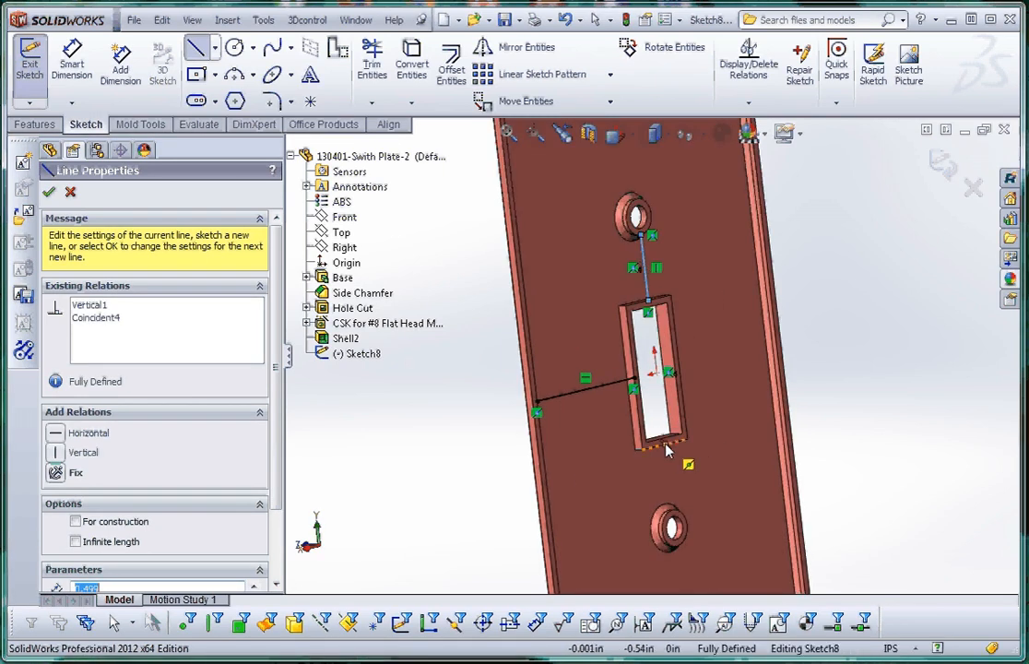
pyautogui.moveTo(698, 476); pyautogui.dragTo(642, 482, button='middle')
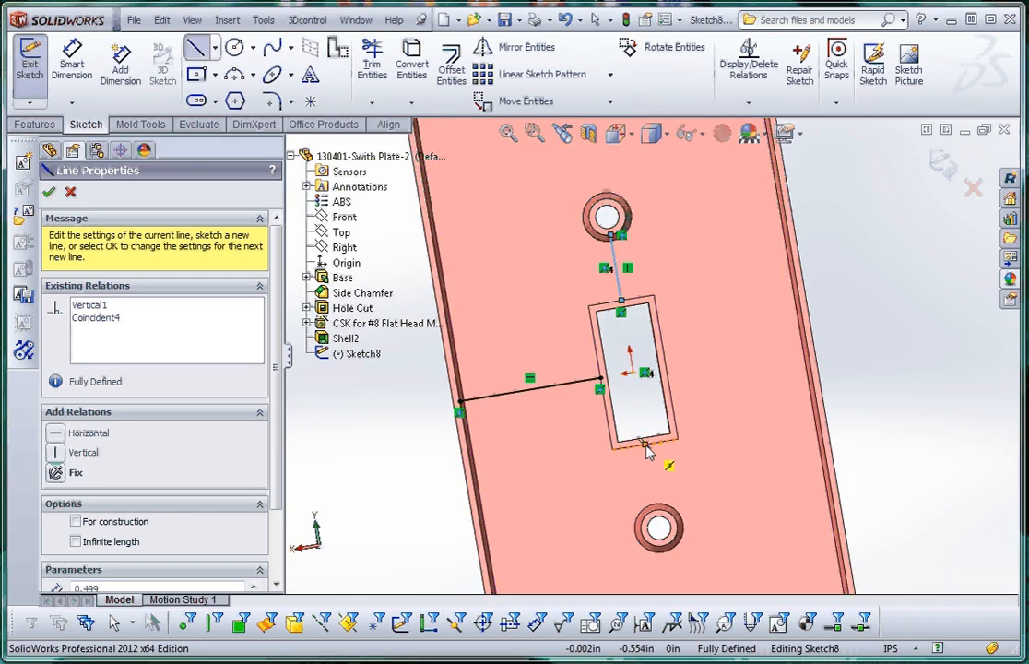
pyautogui.click(646, 447)
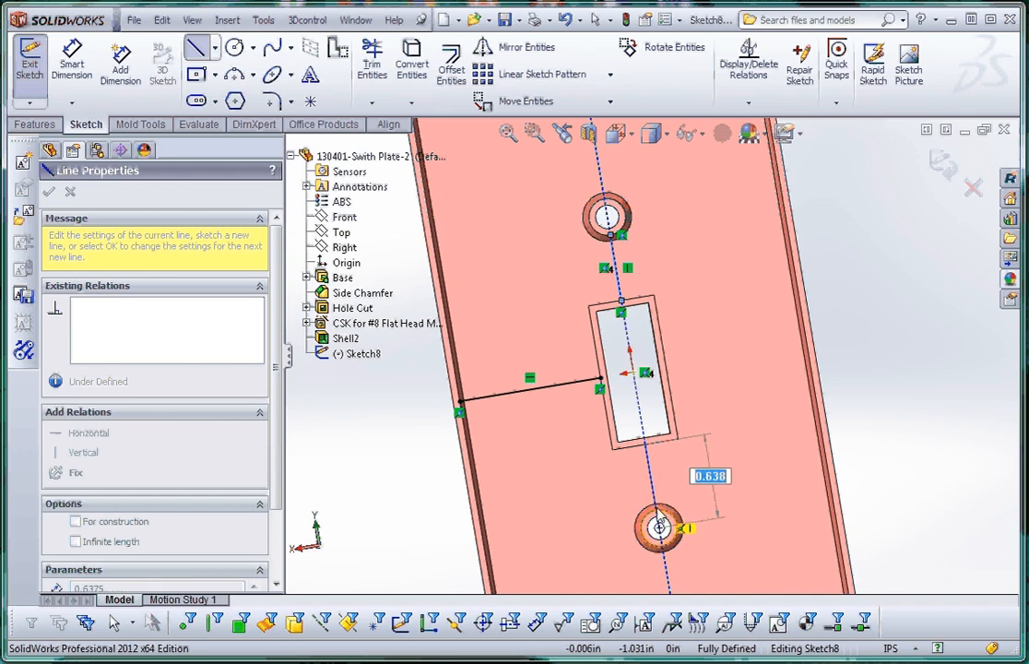
pyautogui.doubleClick(650, 458)
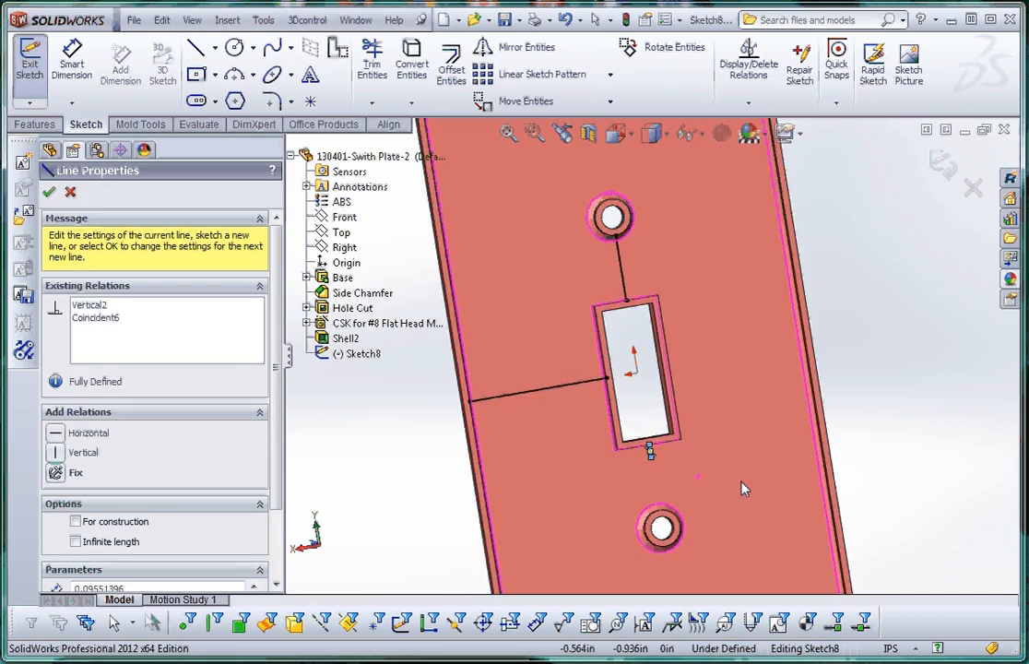
pyautogui.press('Escape')
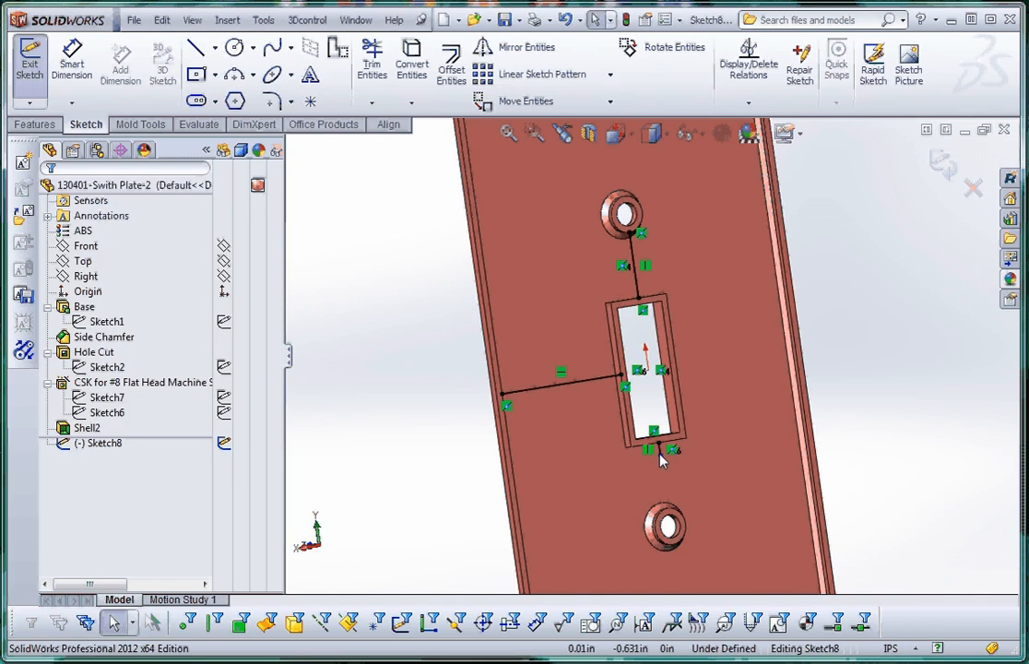
# Extend the lower vertical line so that its free endpoint is coincident with the lower screw hole's circular rim.
pyautogui.moveTo(659, 452); pyautogui.dragTo(669, 508)
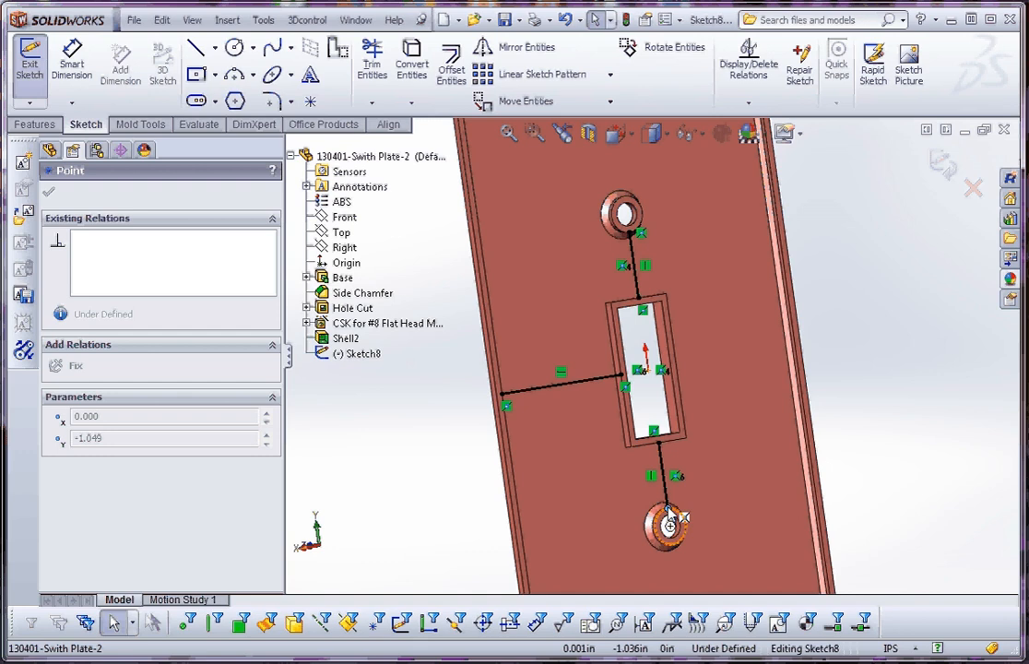
pyautogui.moveTo(669, 508)
pyautogui.mouseDown()
pyautogui.moveTo(665, 486)
pyautogui.moveTo(675, 512)
pyautogui.mouseUp()
pyautogui.click(669, 520)
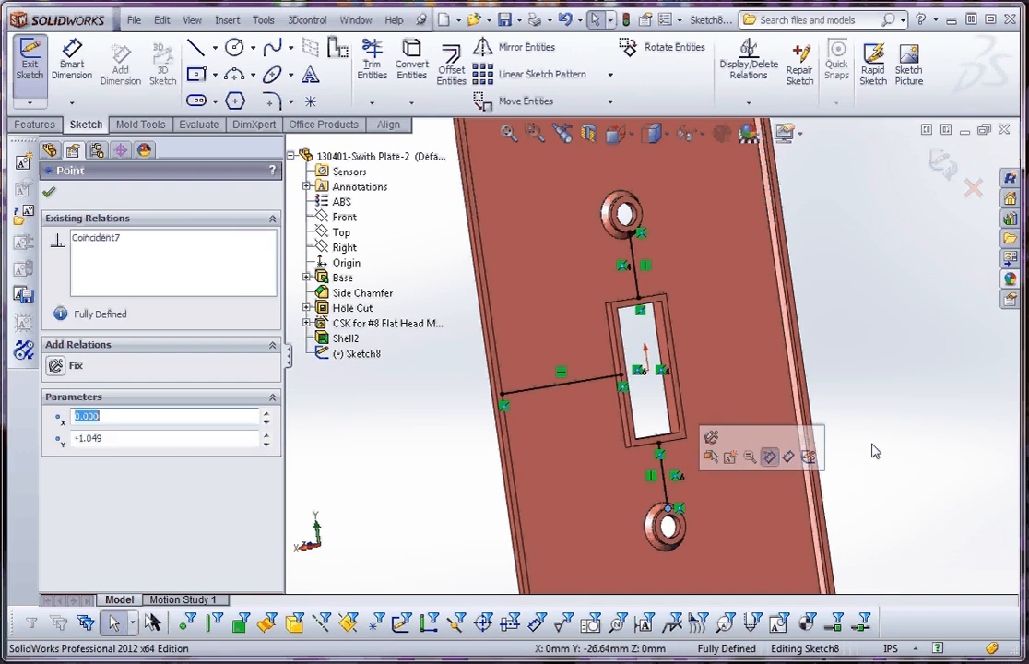
pyautogui.press('Escape')
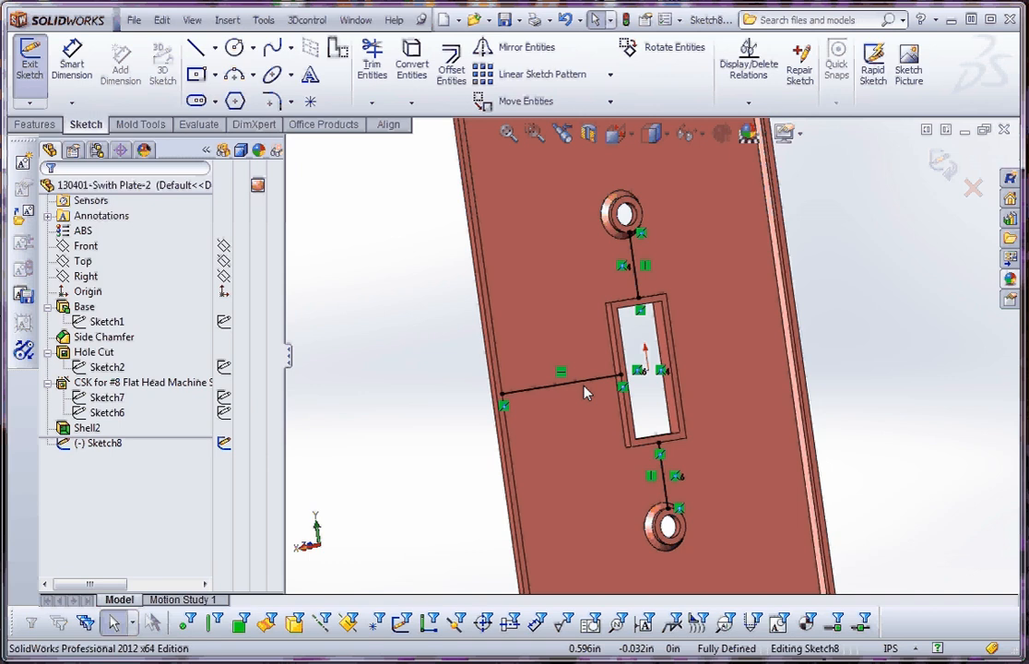
# Draw a horizontal line about 1.075 in long from the midpoint of the opening's right edge to the adjacent side wall.
pyautogui.click(196, 47)
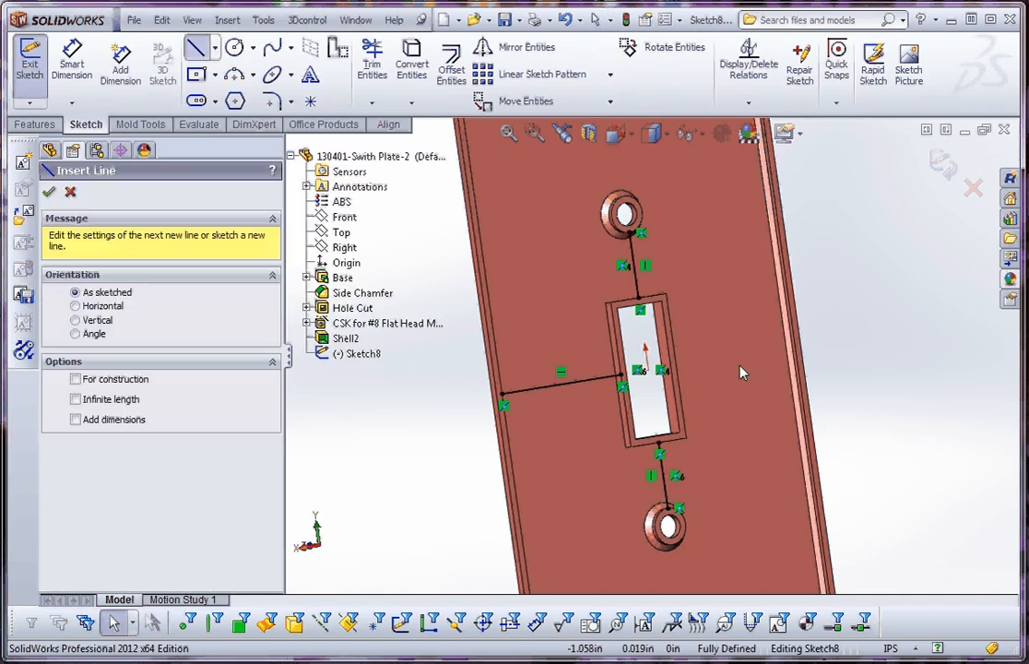
pyautogui.click(677, 368)
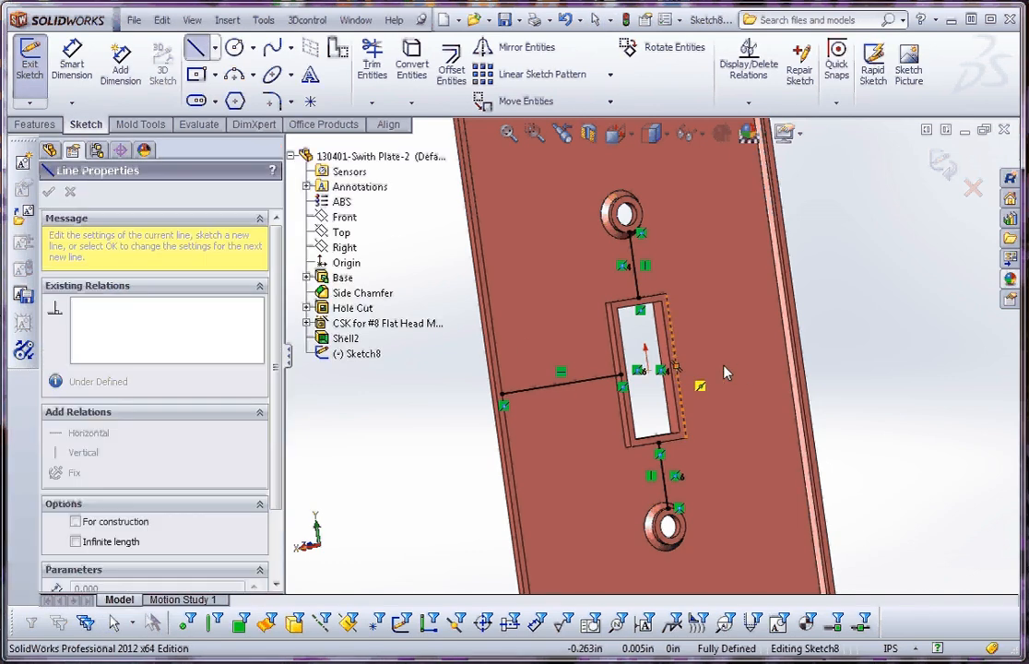
pyautogui.click(795, 348)
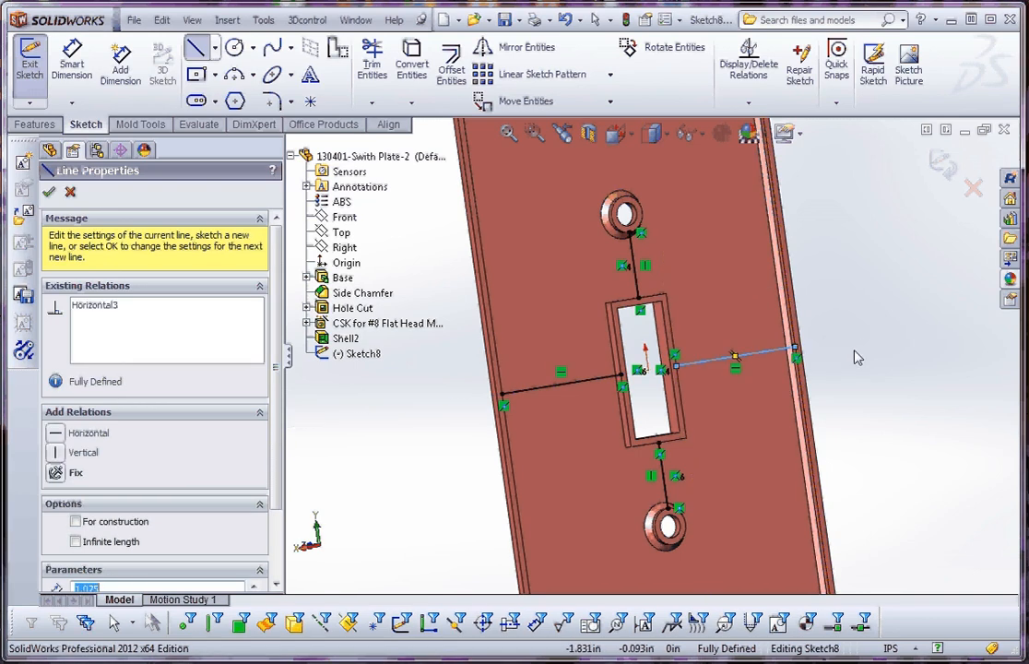
pyautogui.press('Escape')
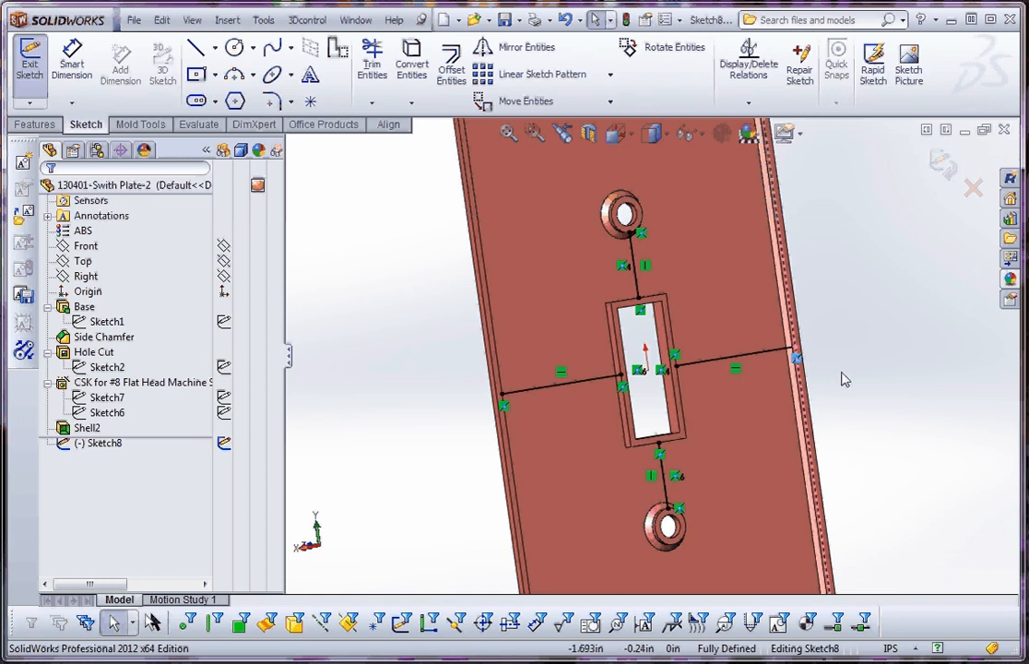
# Rebuild the part and exit the sketch holding the four connecting lines.
pyautogui.click(97, 446)
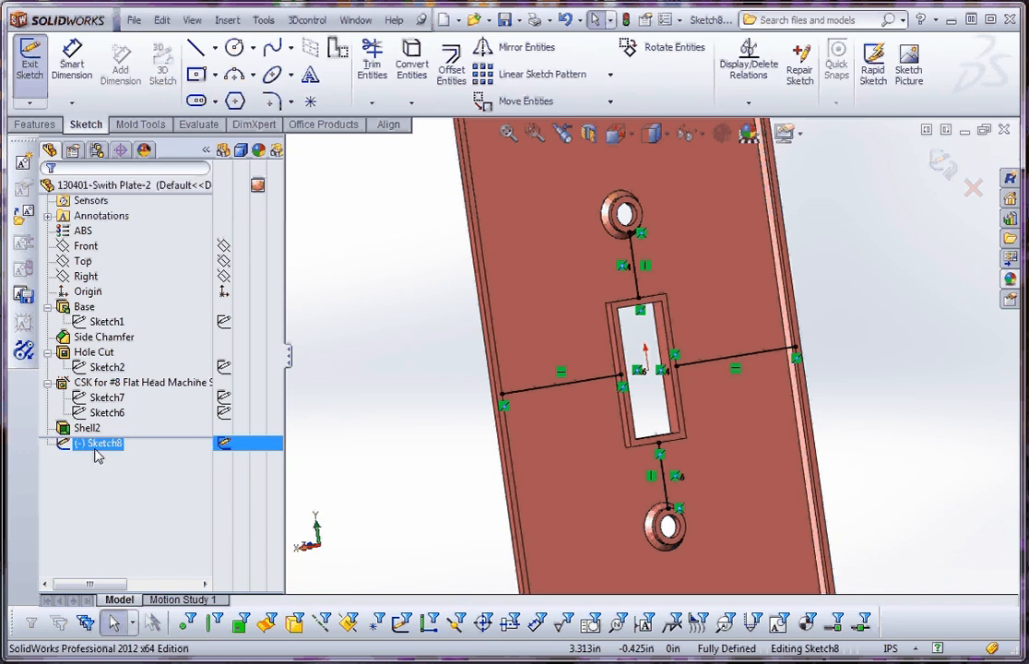
pyautogui.click(430, 142)
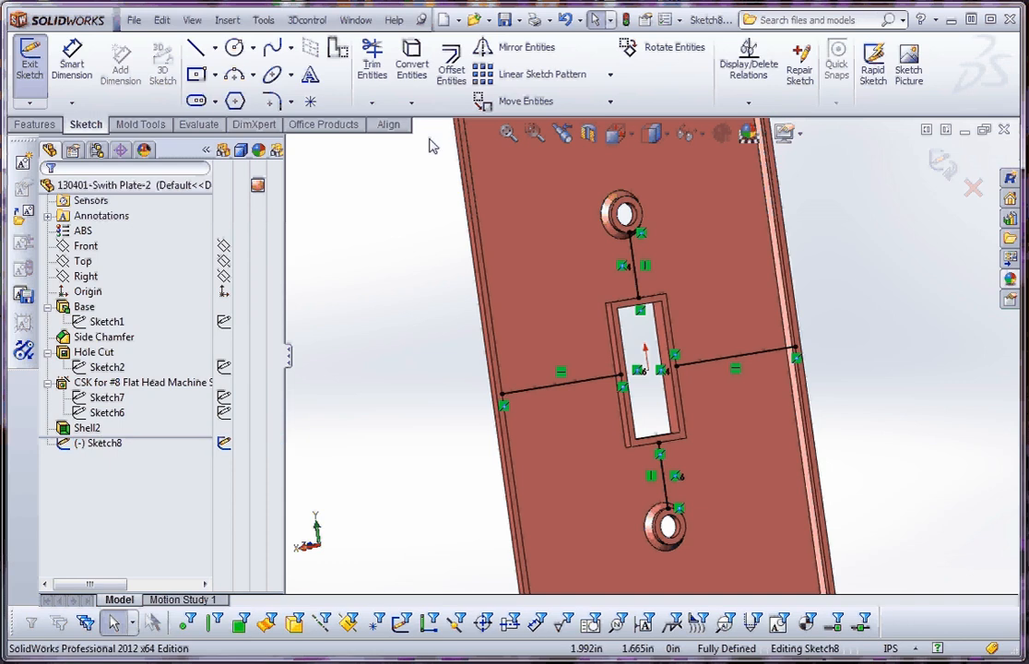
pyautogui.click(626, 20)
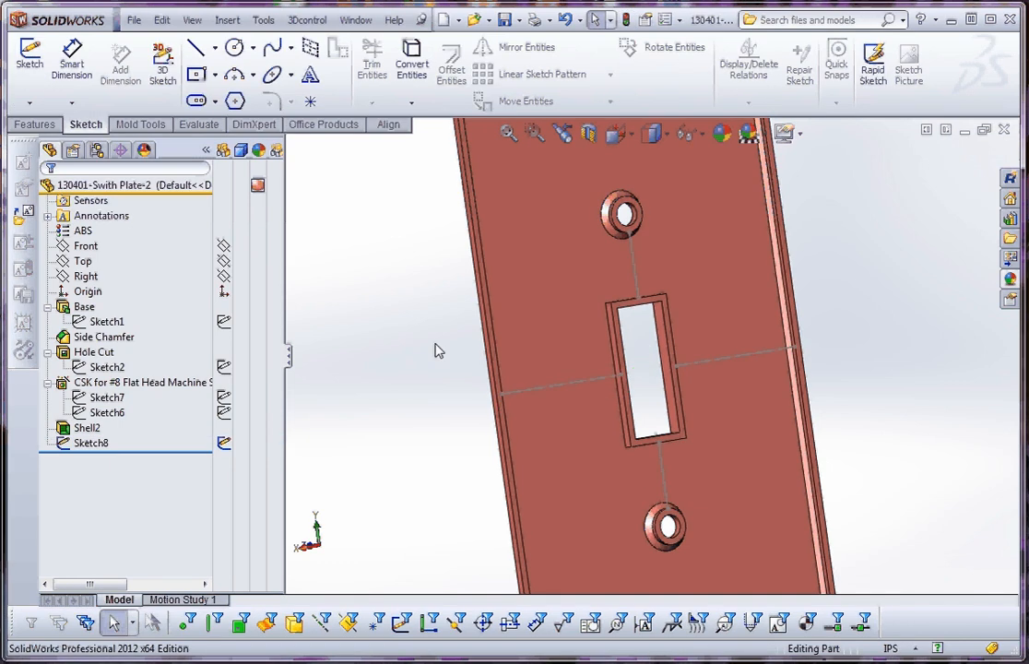
# Reopen the connecting-line sketch, pull the left horizontal line's inner endpoint away from the opening, and exit the sketch.
pyautogui.click(108, 447)
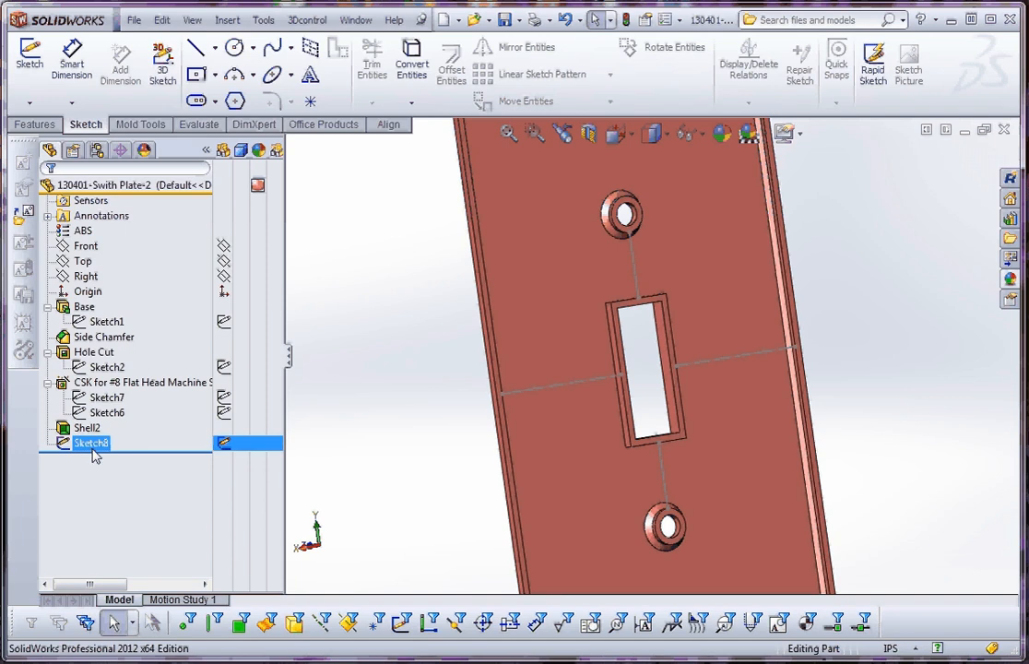
pyautogui.click(62, 385)
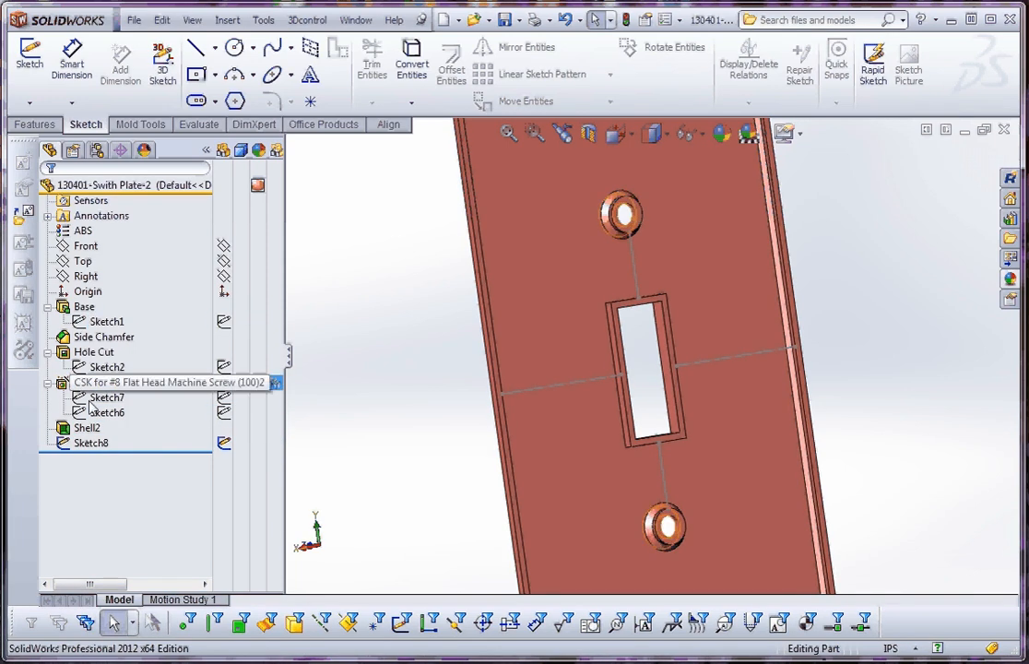
pyautogui.rightClick(100, 450)
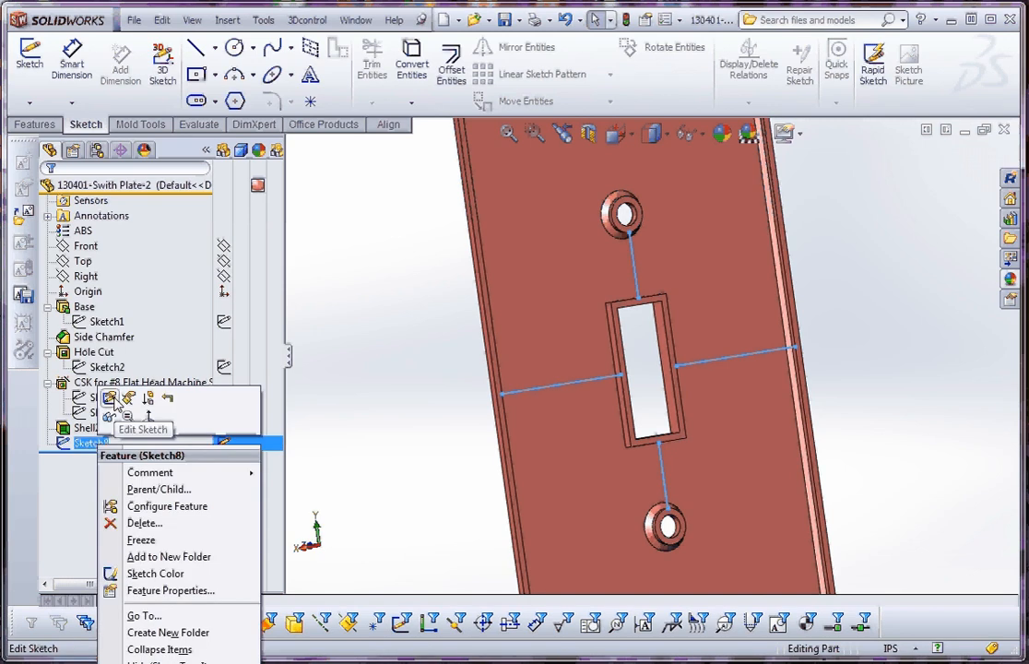
pyautogui.click(118, 398)
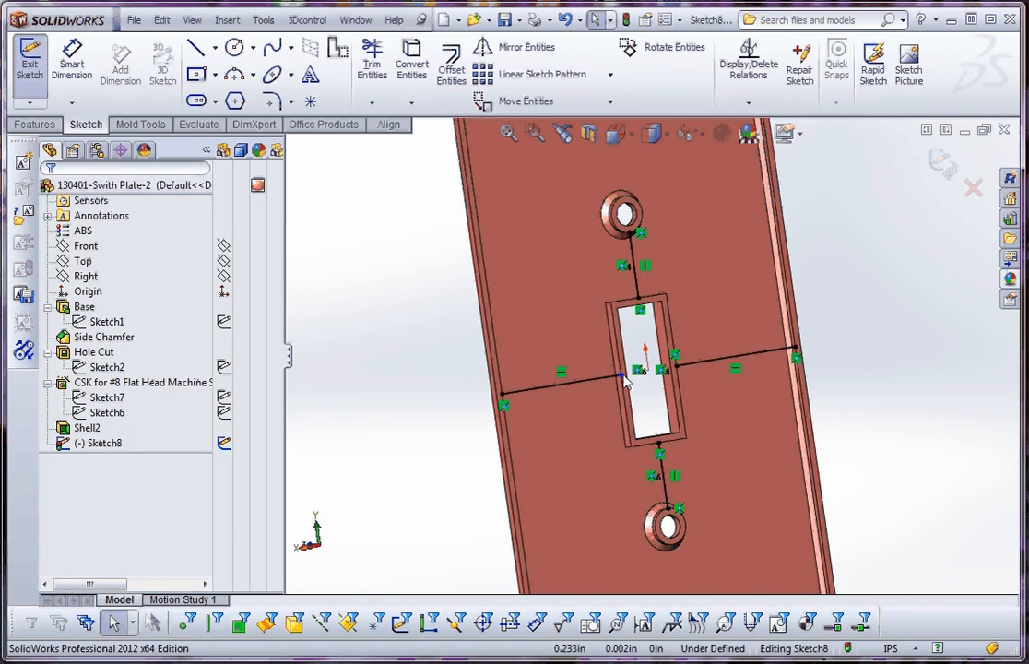
pyautogui.moveTo(625, 387); pyautogui.dragTo(590, 396)
pyautogui.click(816, 373)
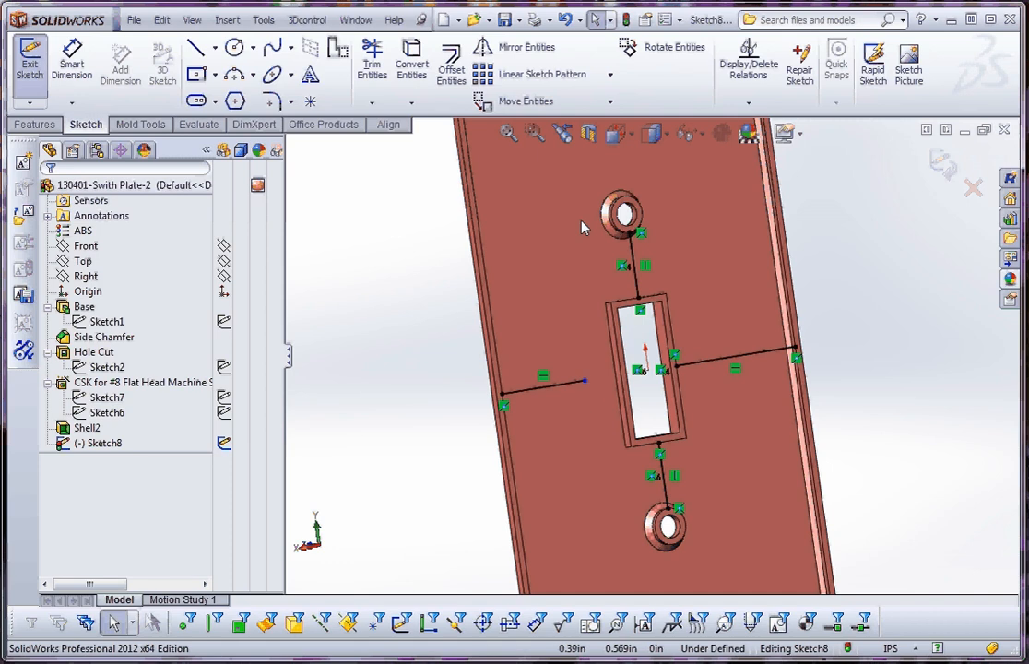
pyautogui.click(29, 64)
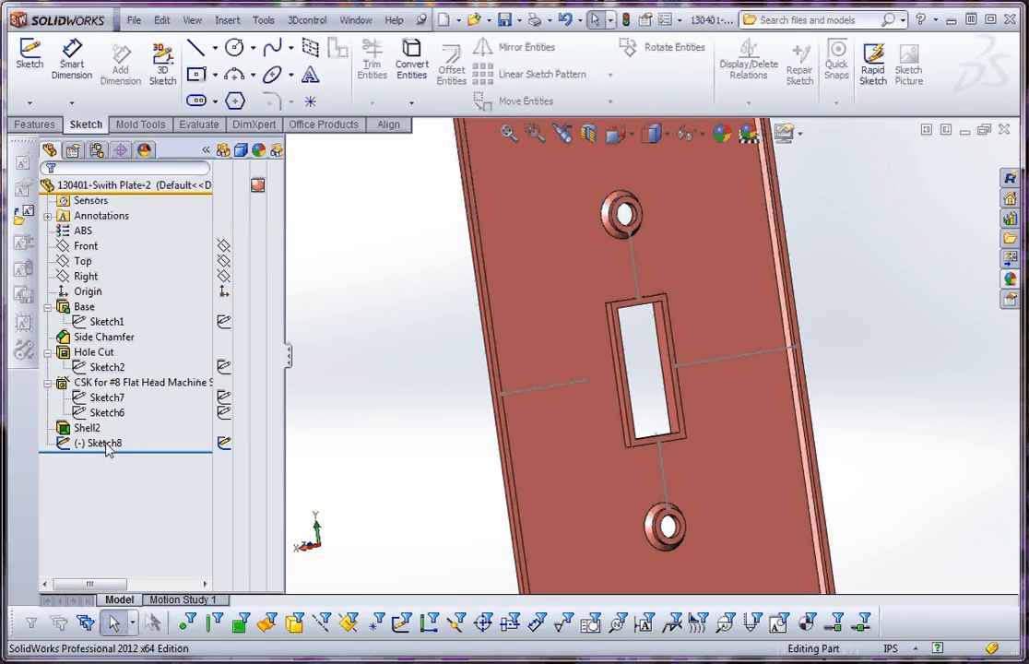
# Edit the connecting-line sketch to reattach the left line's loose endpoint to the midpoint of the opening's left edge, and exit.
pyautogui.click(97, 444)
pyautogui.rightClick(95, 445)
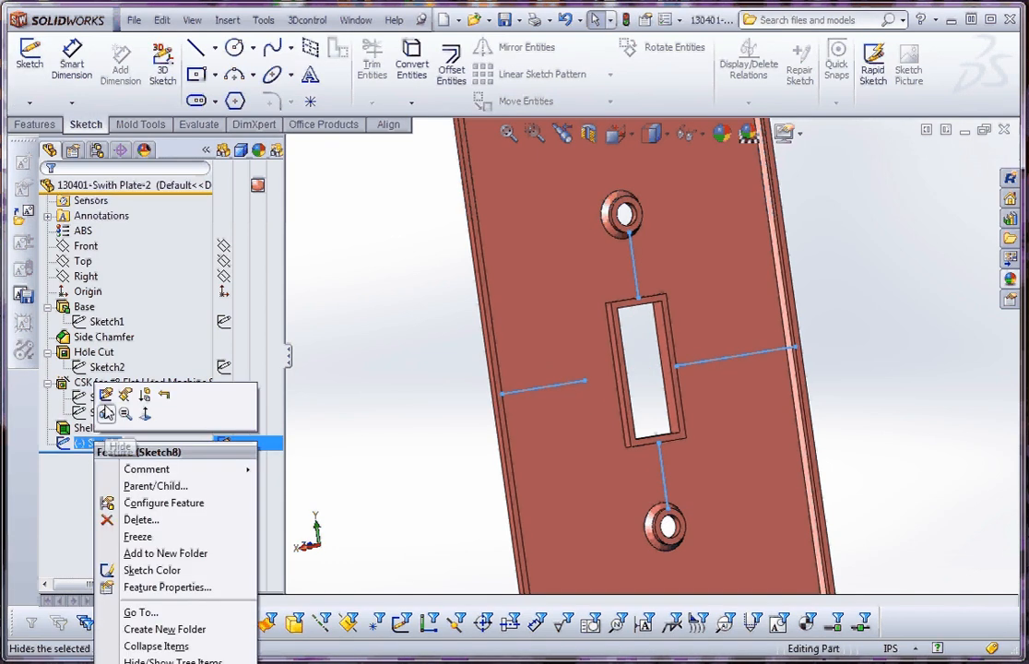
pyautogui.click(105, 396)
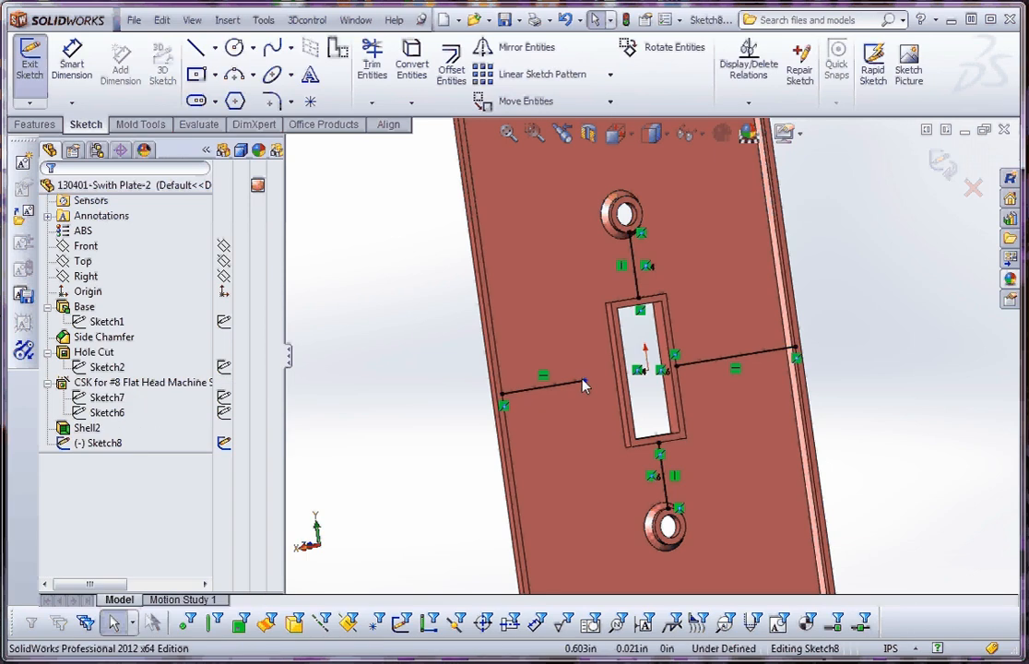
pyautogui.click(620, 379)
pyautogui.moveTo(621, 379); pyautogui.dragTo(618, 384)
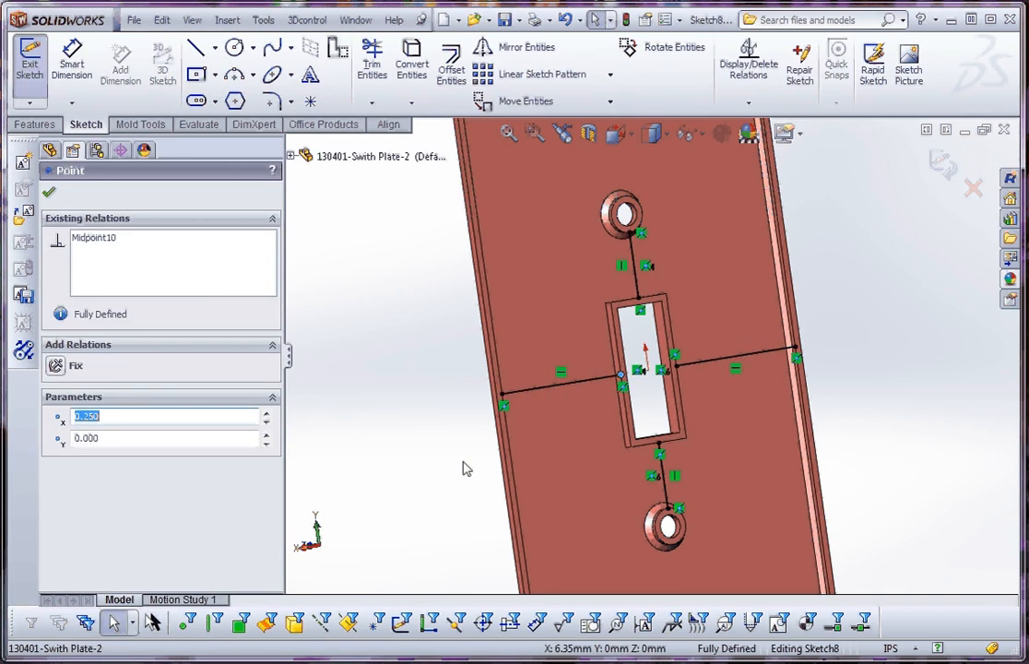
pyautogui.click(29, 65)
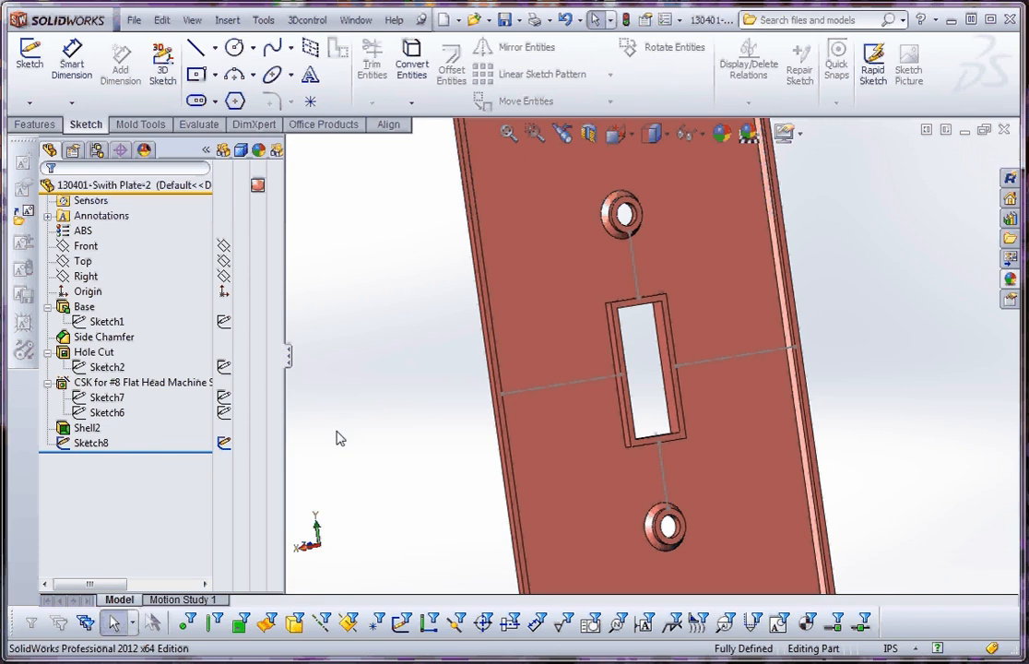
# Start a Rib feature using the sketch with the four lines around the switch opening.
pyautogui.click(33, 126)
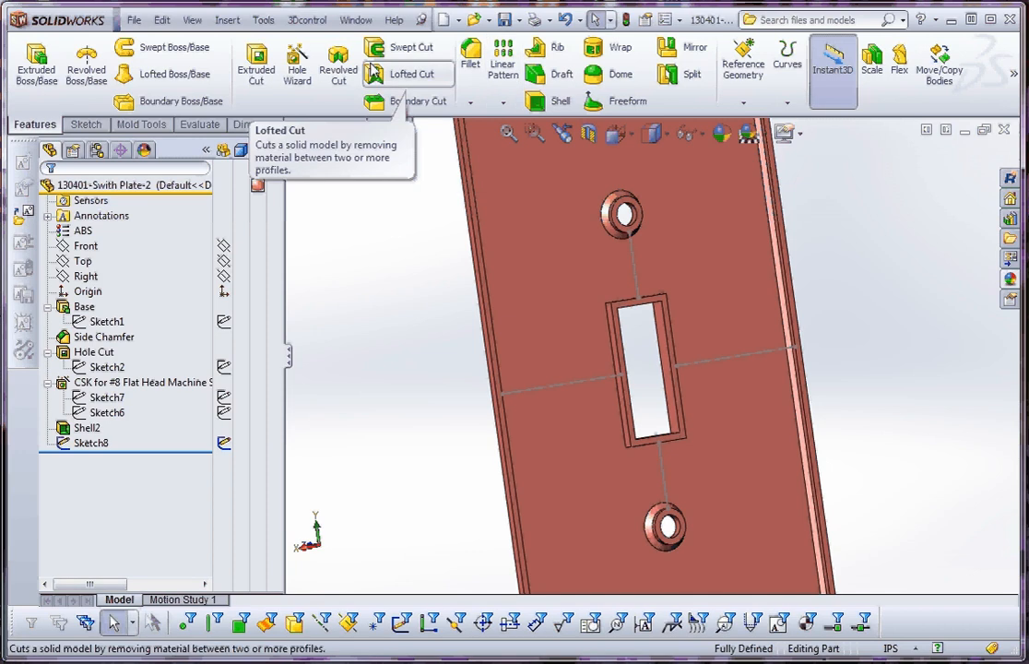
pyautogui.click(542, 51)
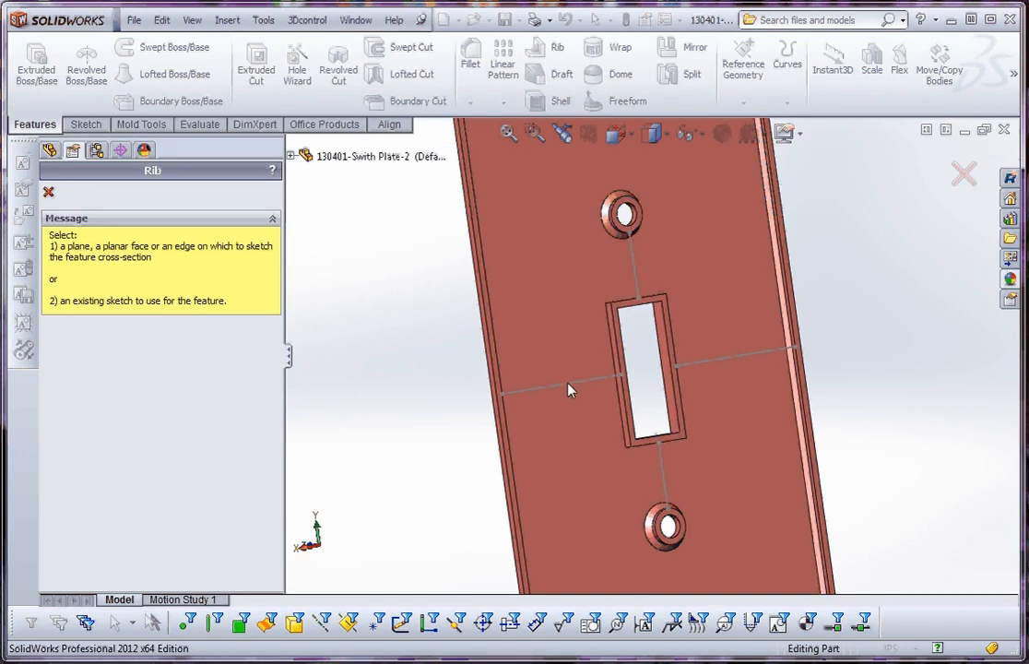
pyautogui.click(291, 156)
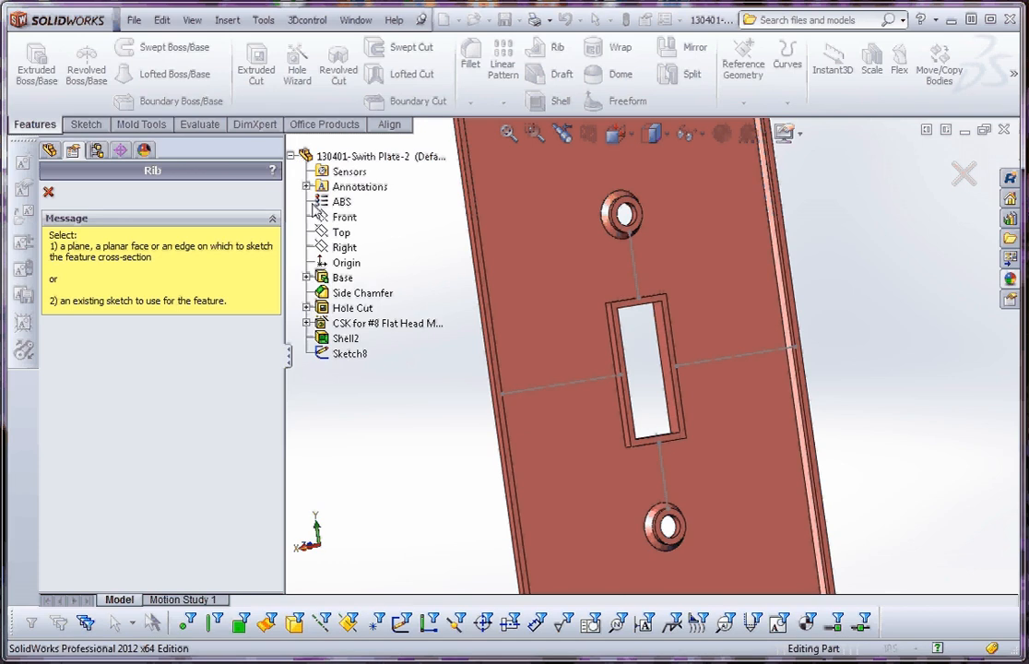
pyautogui.click(353, 355)
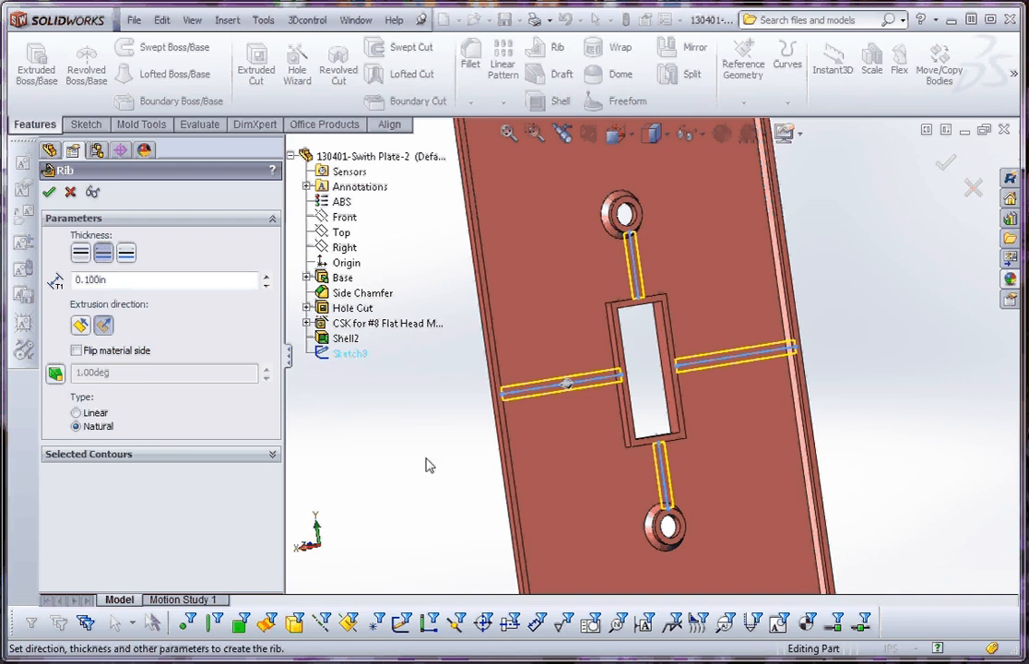
# Set the rib thickness to 0.05 in.
pyautogui.moveTo(425, 464); pyautogui.dragTo(530, 436, button='middle')
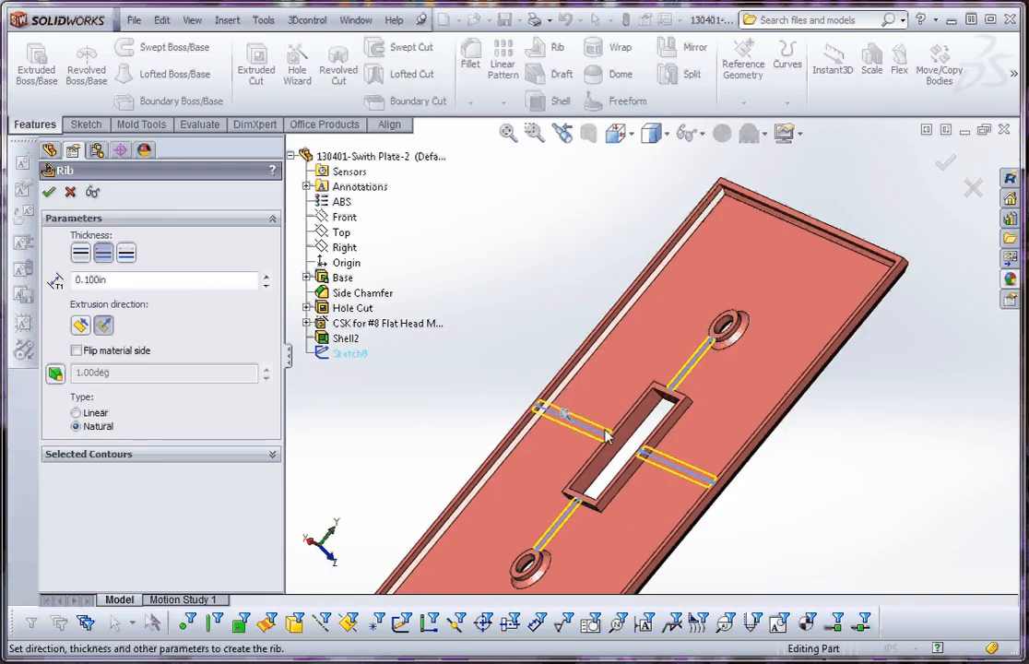
pyautogui.scroll(-3, 590, 431)
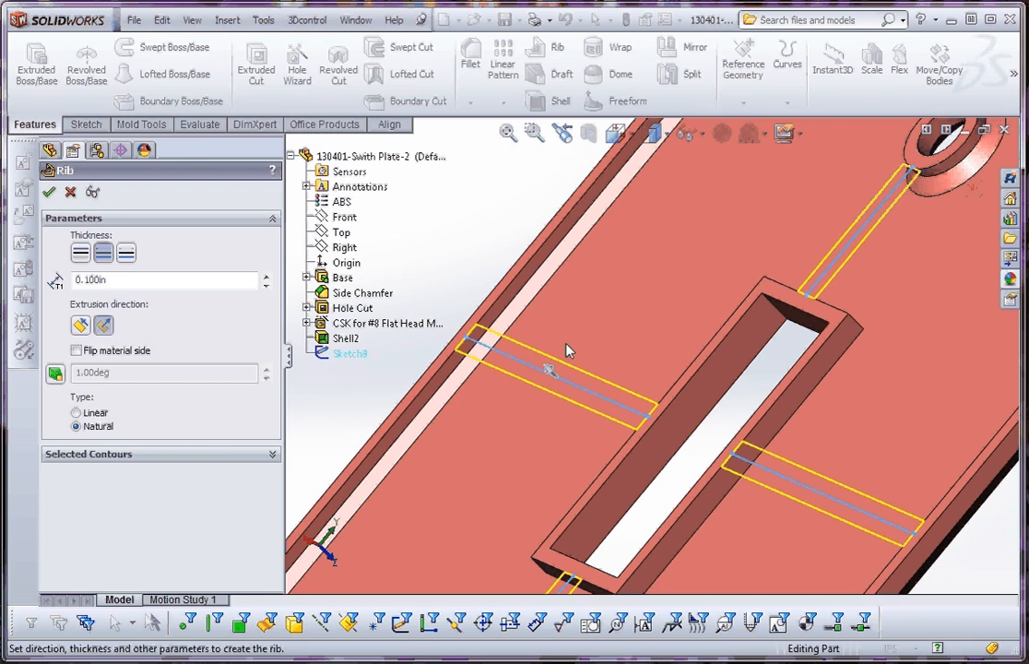
pyautogui.scroll(3, 567, 351)
pyautogui.scroll(2, 611, 383)
pyautogui.scroll(-4, 626, 354)
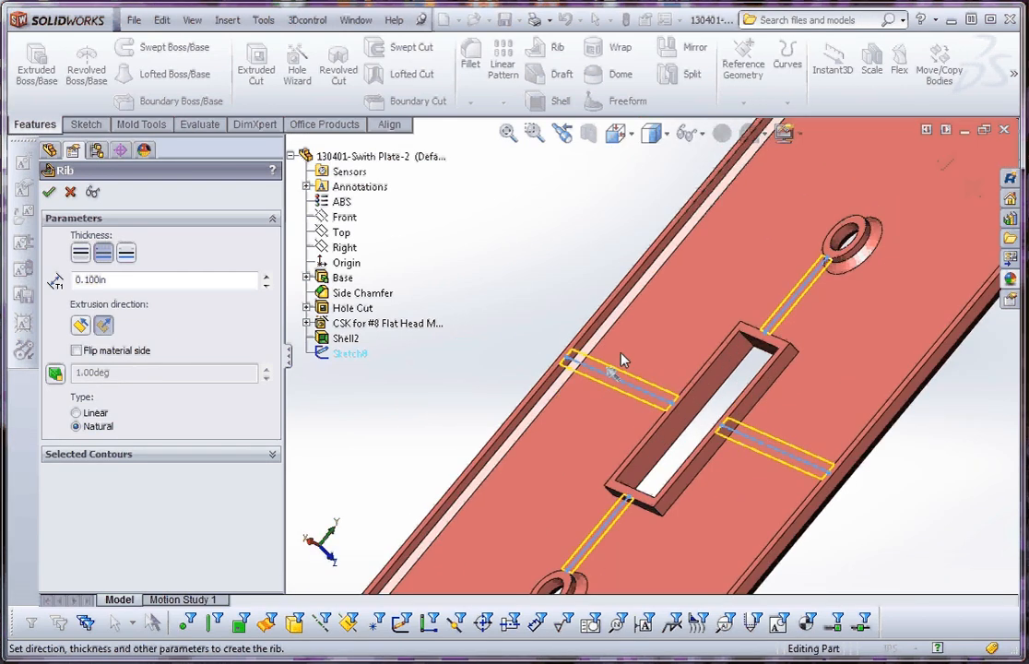
pyautogui.scroll(1, 620, 407)
pyautogui.moveTo(627, 404); pyautogui.dragTo(654, 386, button='middle')
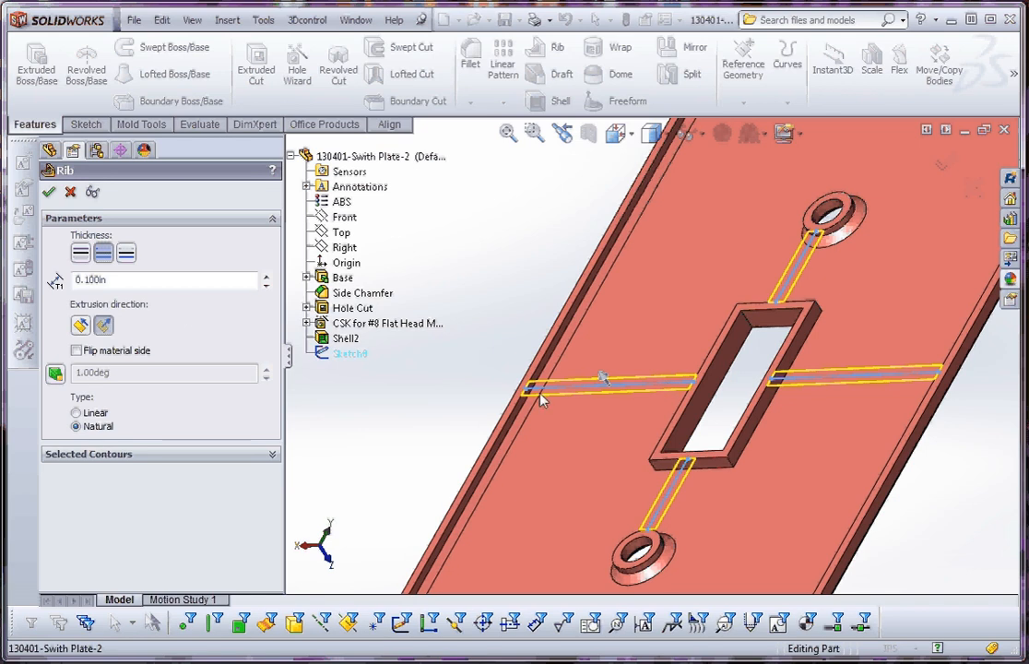
pyautogui.doubleClick(87, 280)
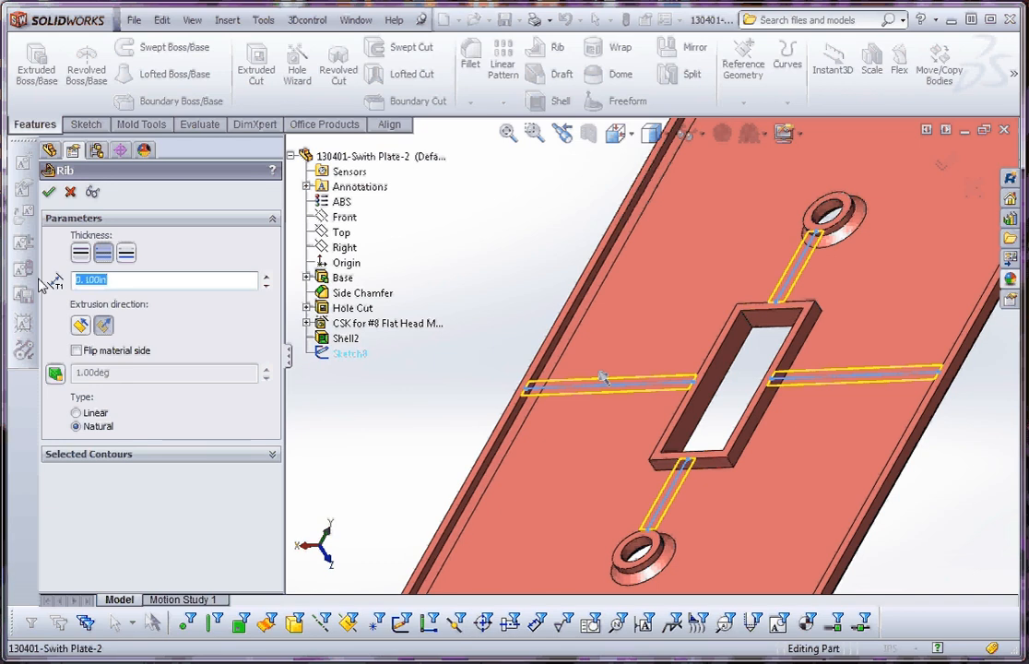
pyautogui.write('.05')
pyautogui.press('Return')
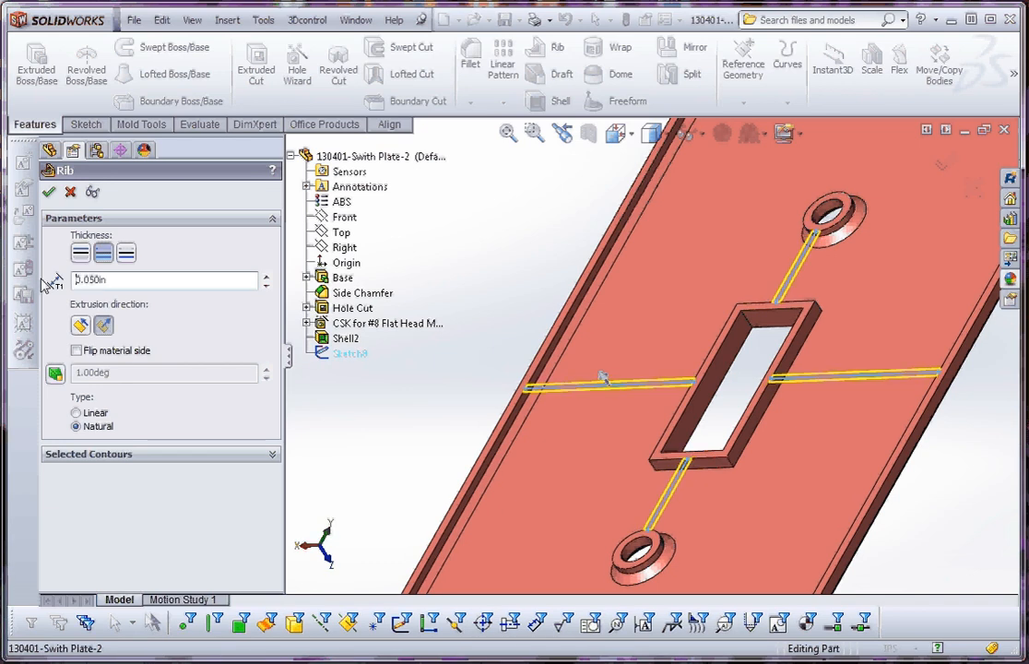
# Apply an outward draft of 3 degrees to the ribs.
pyautogui.moveTo(371, 443); pyautogui.dragTo(398, 478, button='middle')
pyautogui.scroll(2, 398, 478)
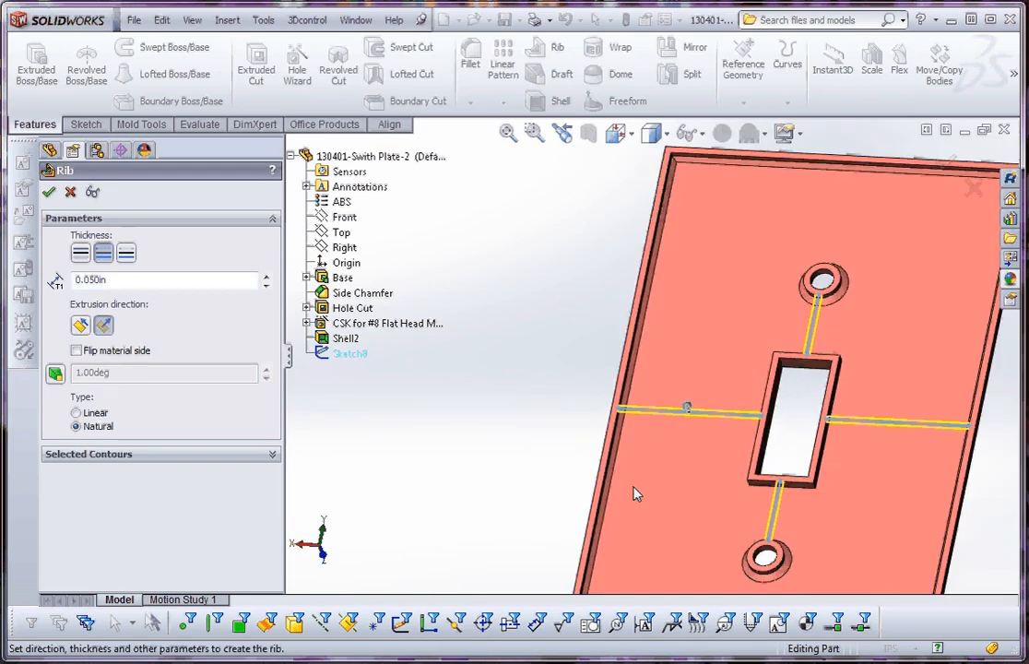
pyautogui.scroll(3, 803, 460)
pyautogui.scroll(-3, 643, 358)
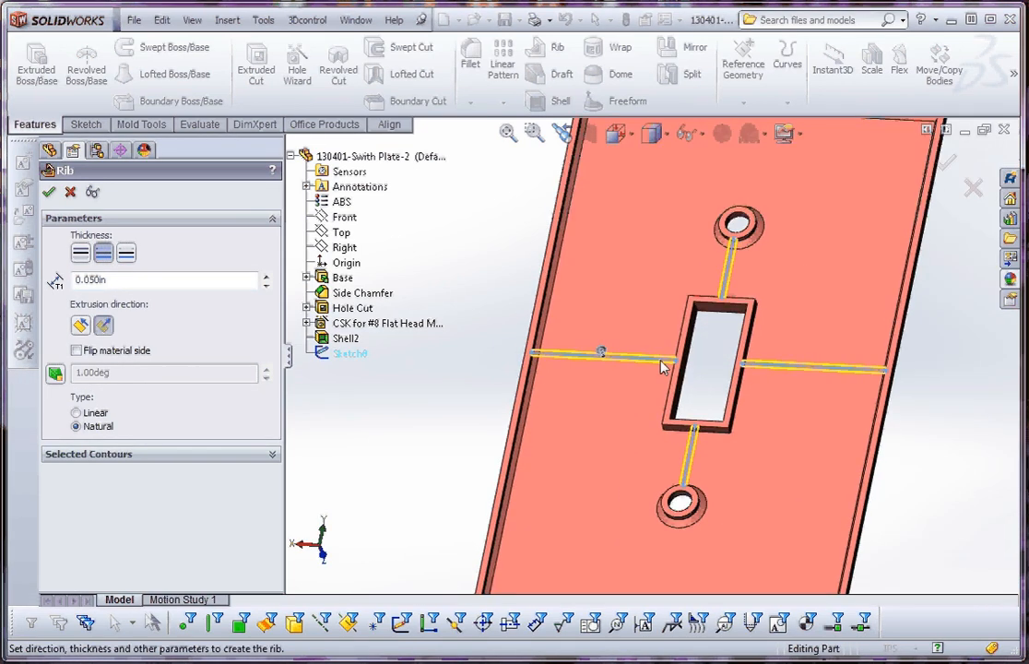
pyautogui.scroll(-2, 662, 367)
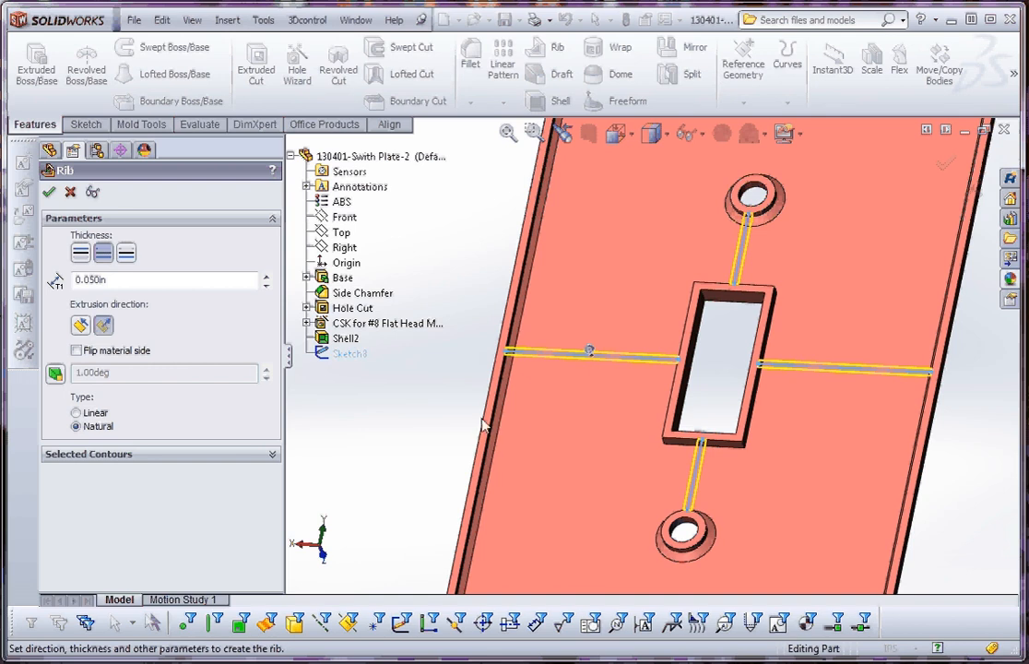
pyautogui.click(55, 373)
pyautogui.moveTo(122, 411); pyautogui.dragTo(49, 414)
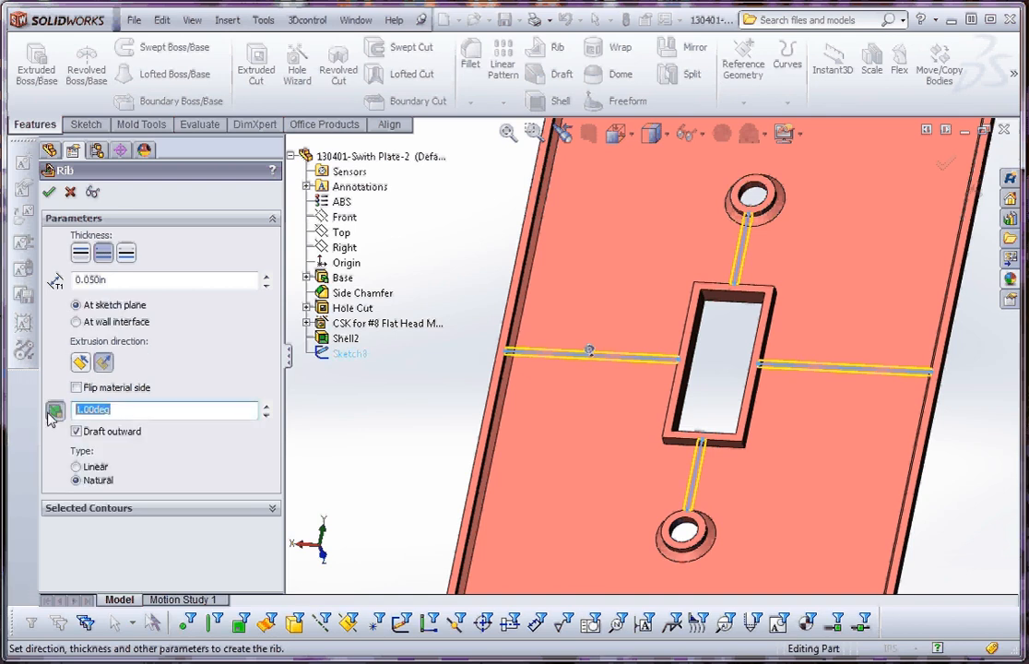
pyautogui.write('3')
pyautogui.press('Return')
pyautogui.click(76, 431)
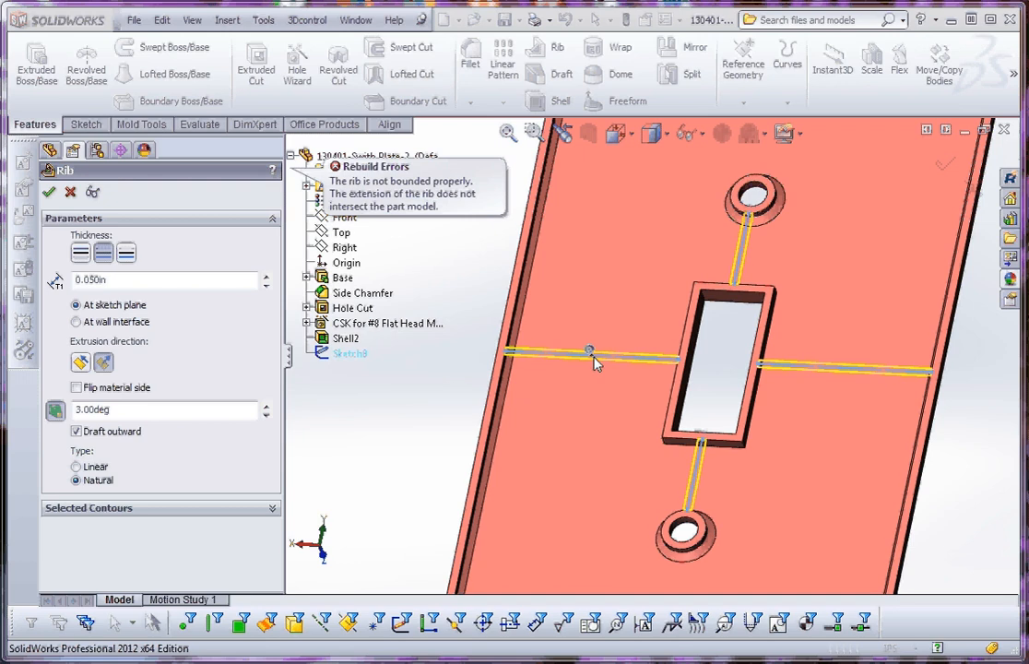
# Change the rib's extrusion direction to parallel to the sketch.
pyautogui.moveTo(476, 473); pyautogui.dragTo(472, 395, button='middle')
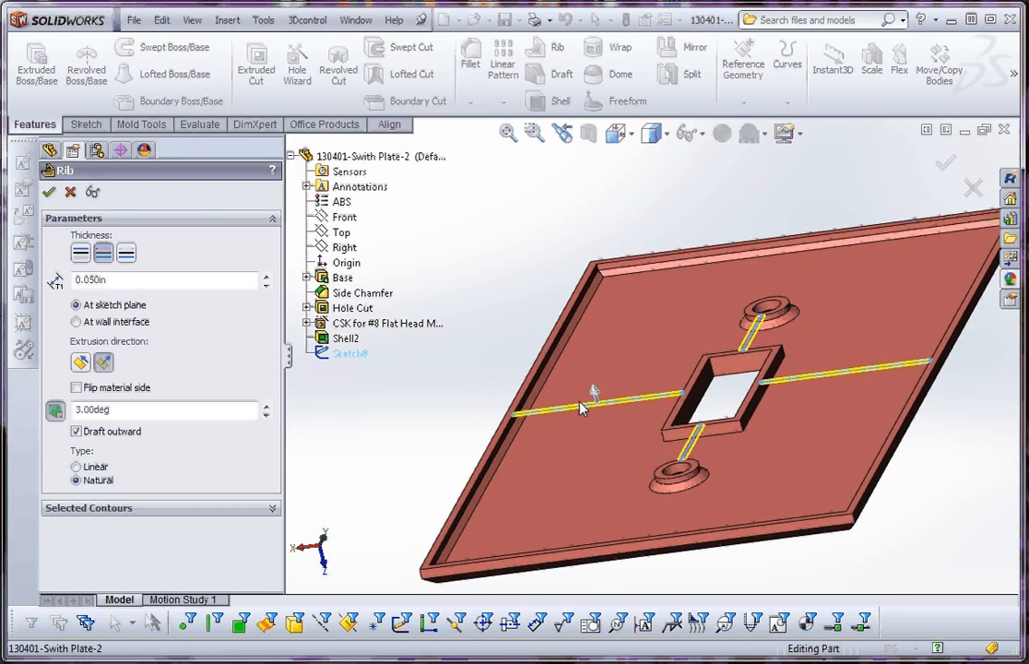
pyautogui.scroll(-4, 635, 387)
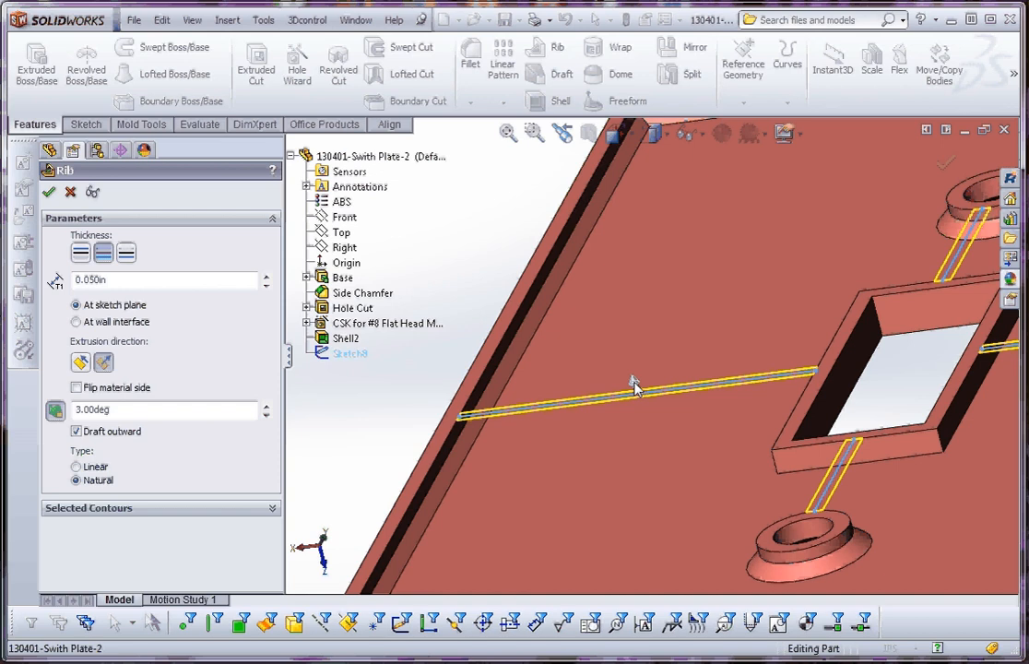
pyautogui.click(83, 363)
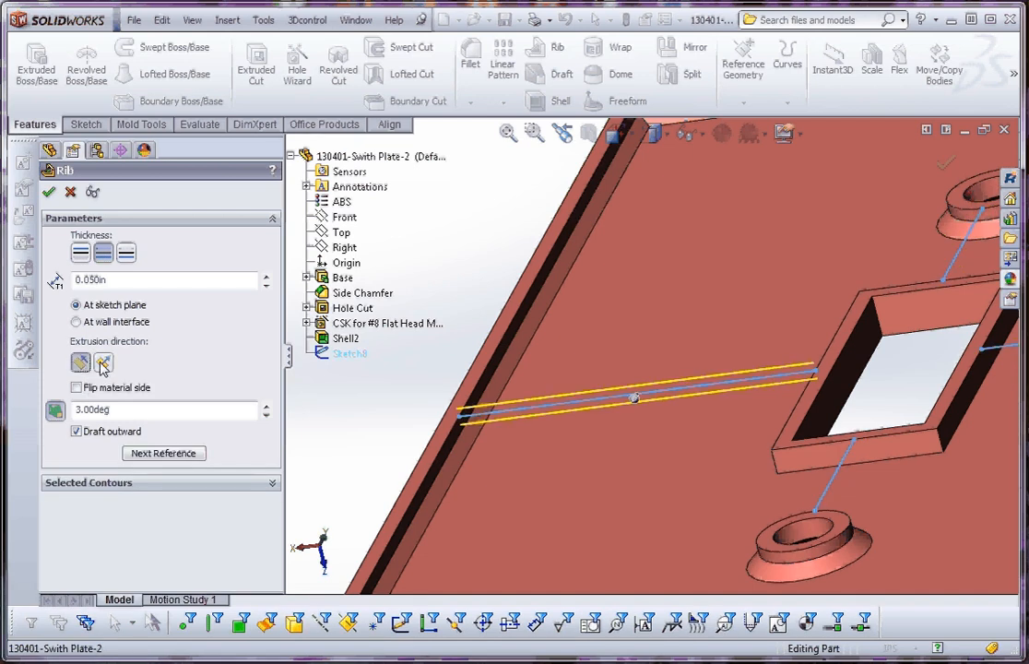
# Change the rib's extrusion direction to normal to the sketch so that all four lines form ribs.
pyautogui.click(102, 363)
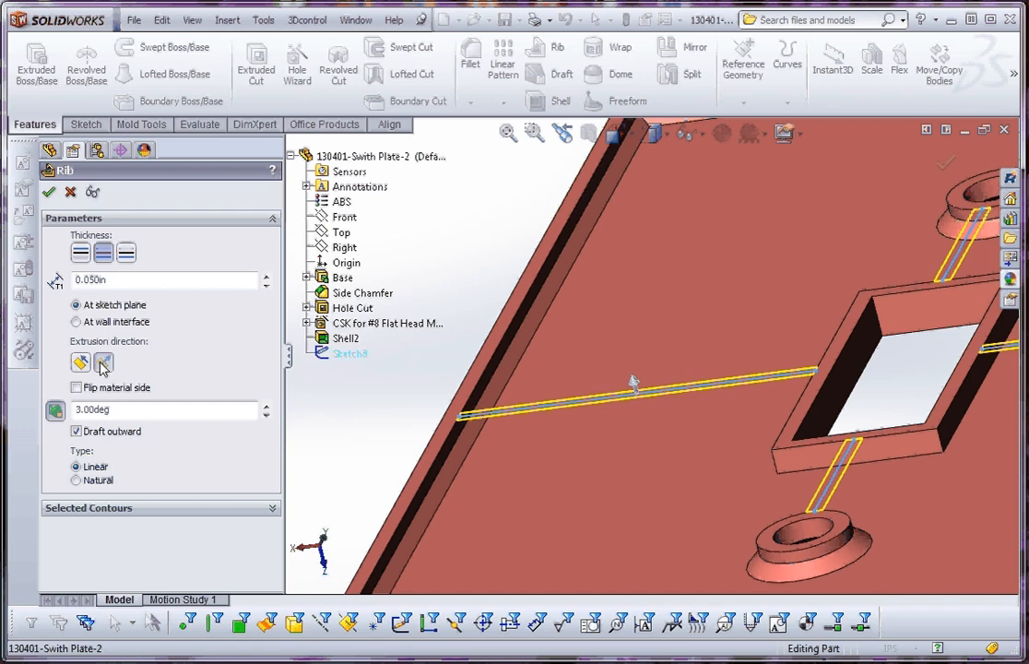
pyautogui.click(81, 364)
pyautogui.press('z')
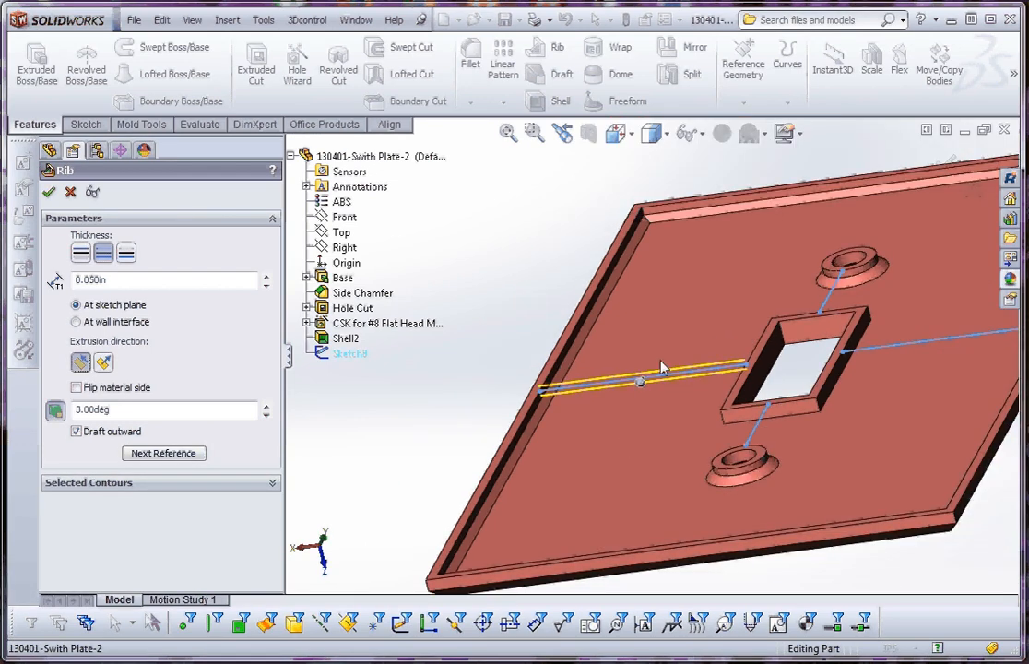
pyautogui.scroll(1, 728, 274)
pyautogui.scroll(-2, 671, 366)
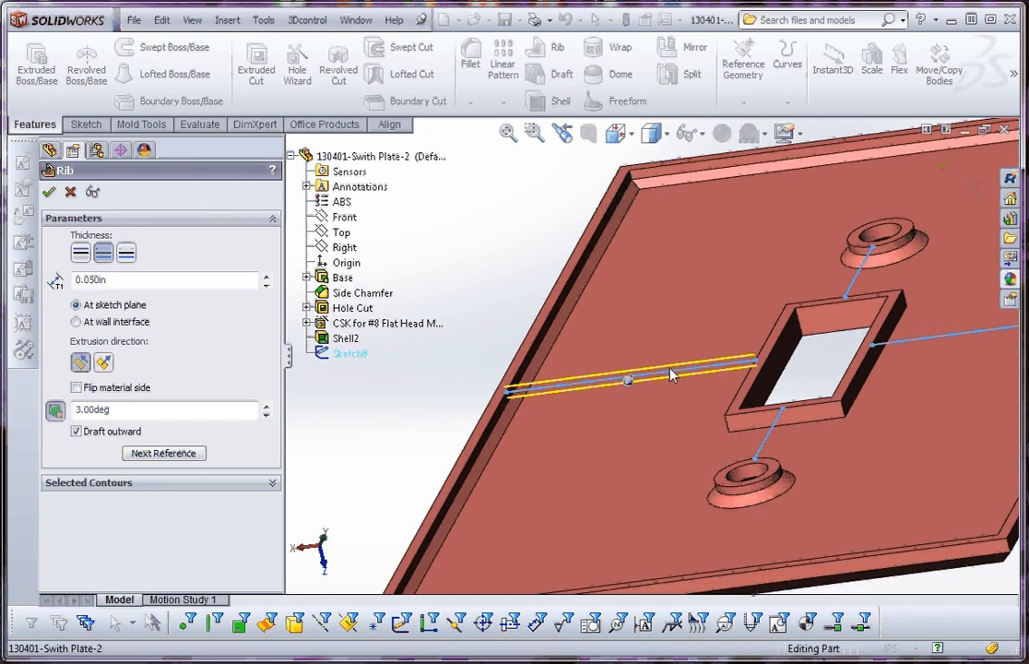
pyautogui.click(103, 363)
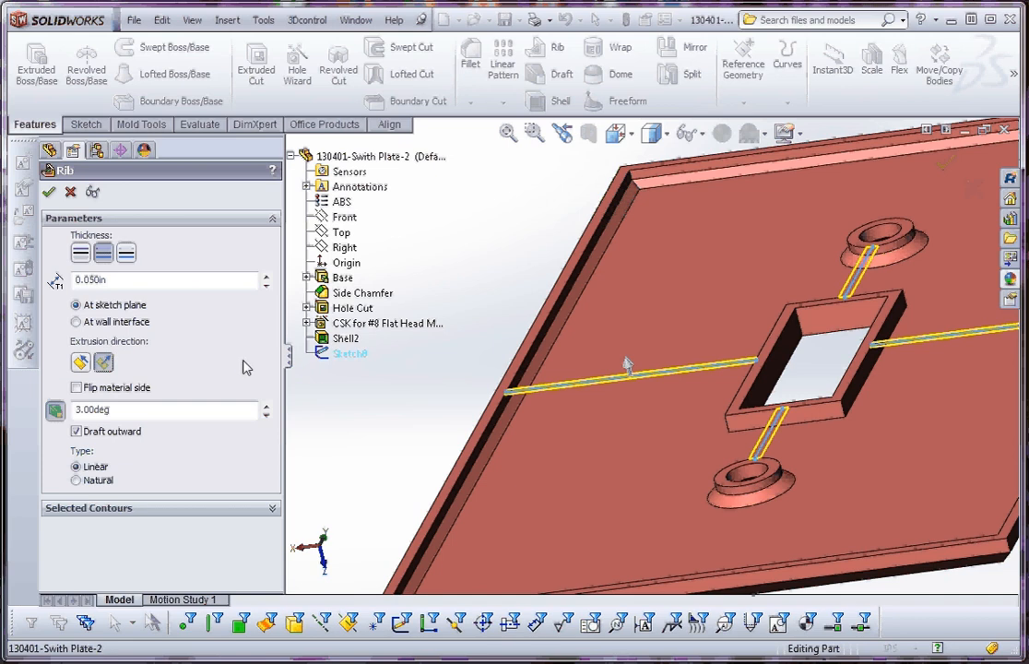
# Flip the ribs' material side toward the plate and complete the Rib feature.
pyautogui.click(77, 388)
pyautogui.click(76, 388)
pyautogui.click(77, 388)
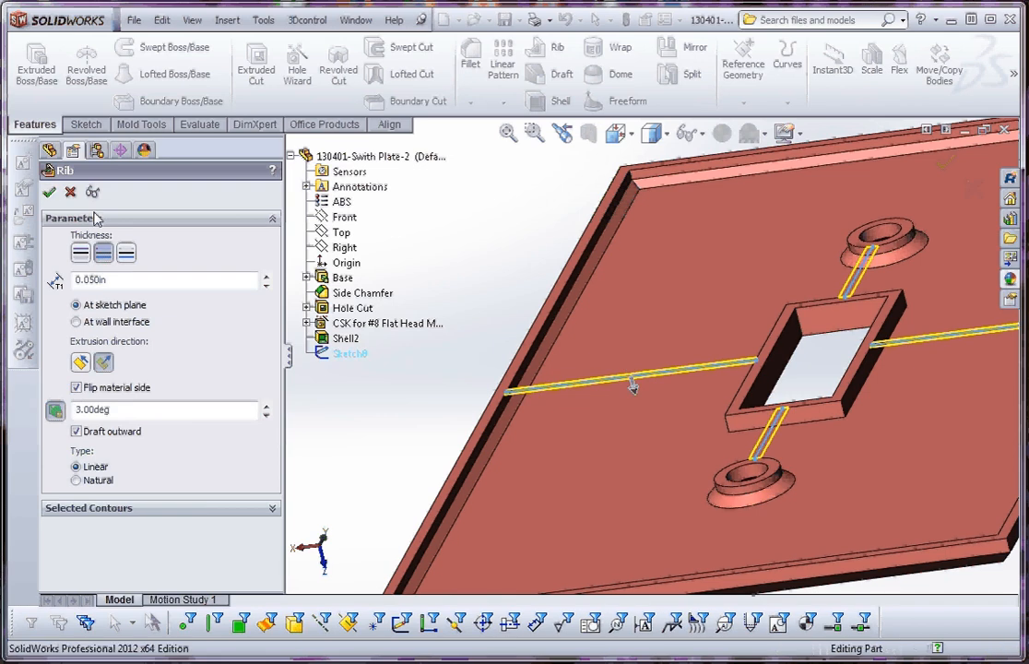
pyautogui.click(49, 192)
# Inspect the ribs where they meet the side wall and switch opening, and review the Base, Side Chamfer and Hole Cut features.
pyautogui.scroll(3, 499, 291)
pyautogui.moveTo(499, 291); pyautogui.dragTo(572, 434, button='middle')
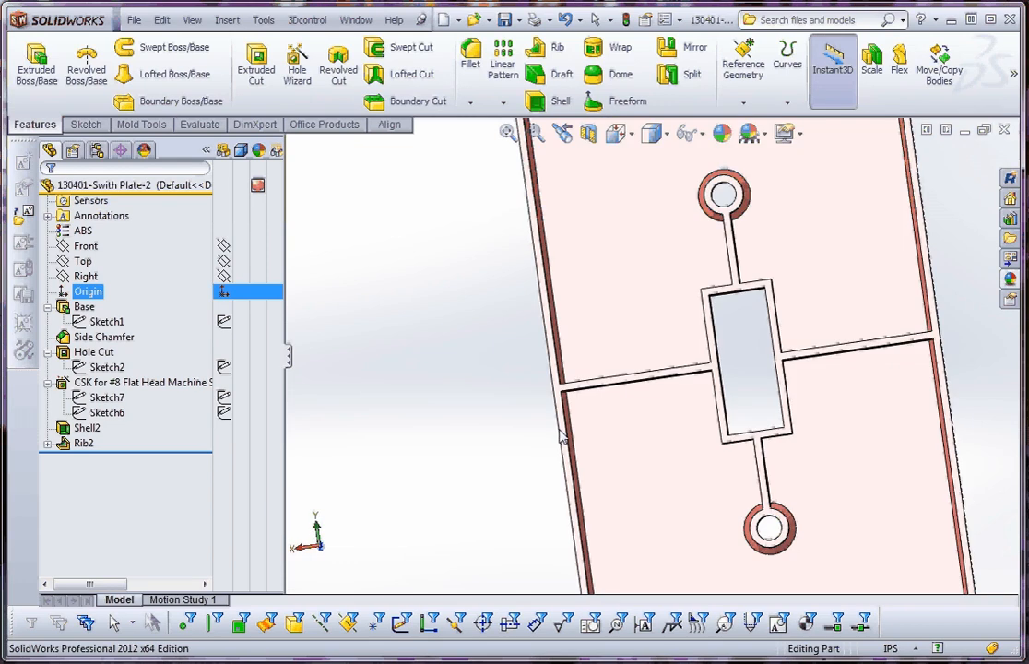
pyautogui.scroll(-5, 672, 420)
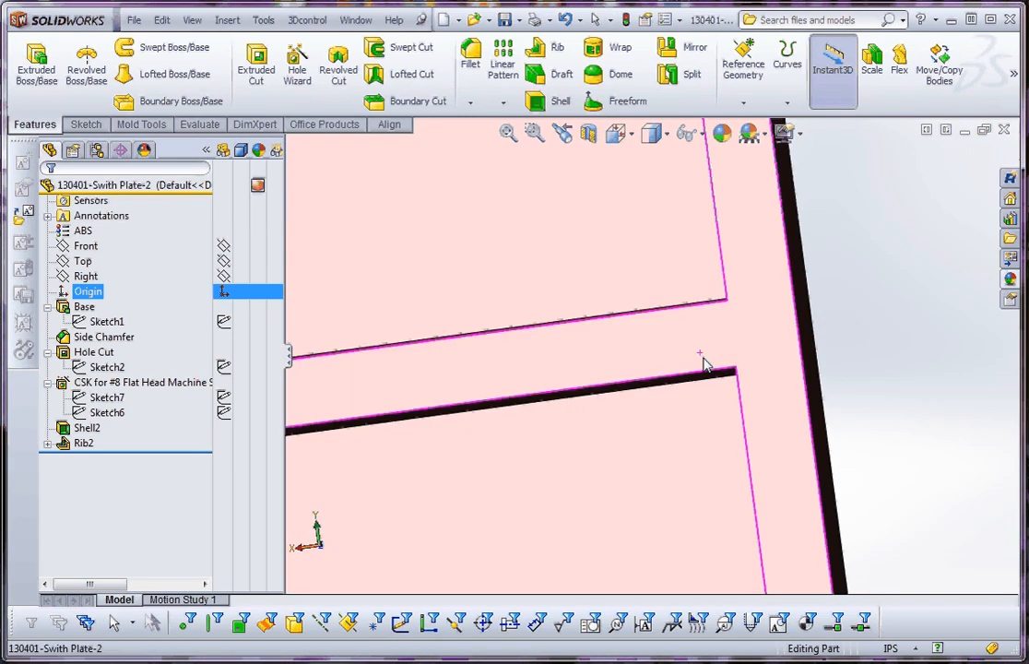
pyautogui.scroll(6, 706, 366)
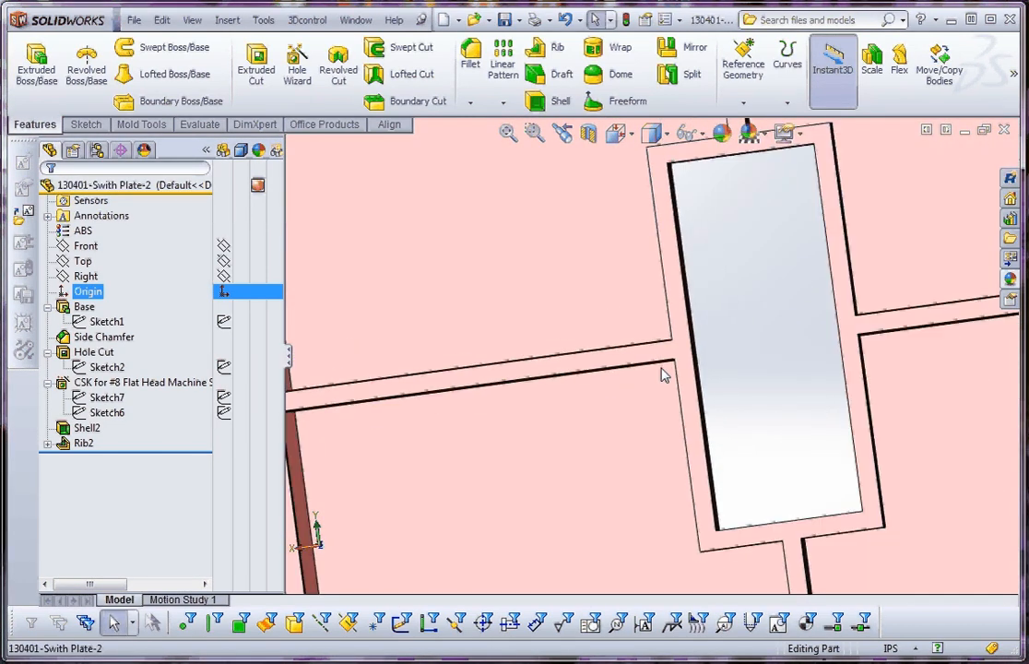
pyautogui.scroll(4, 651, 385)
pyautogui.moveTo(641, 395); pyautogui.dragTo(815, 298, button='middle')
pyautogui.click(85, 307)
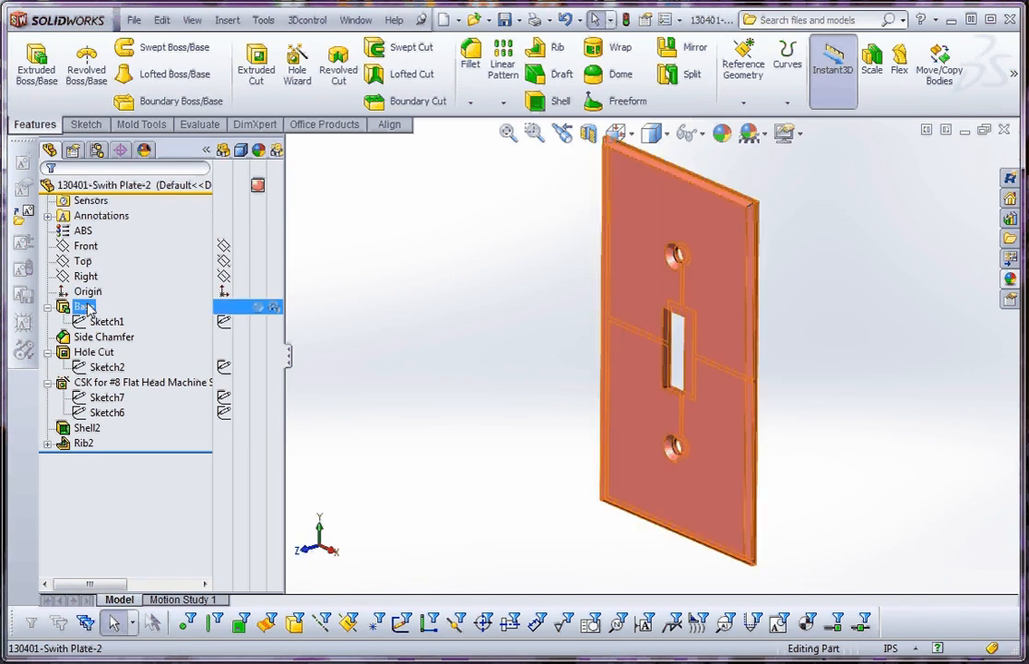
pyautogui.click(99, 336)
pyautogui.click(109, 352)
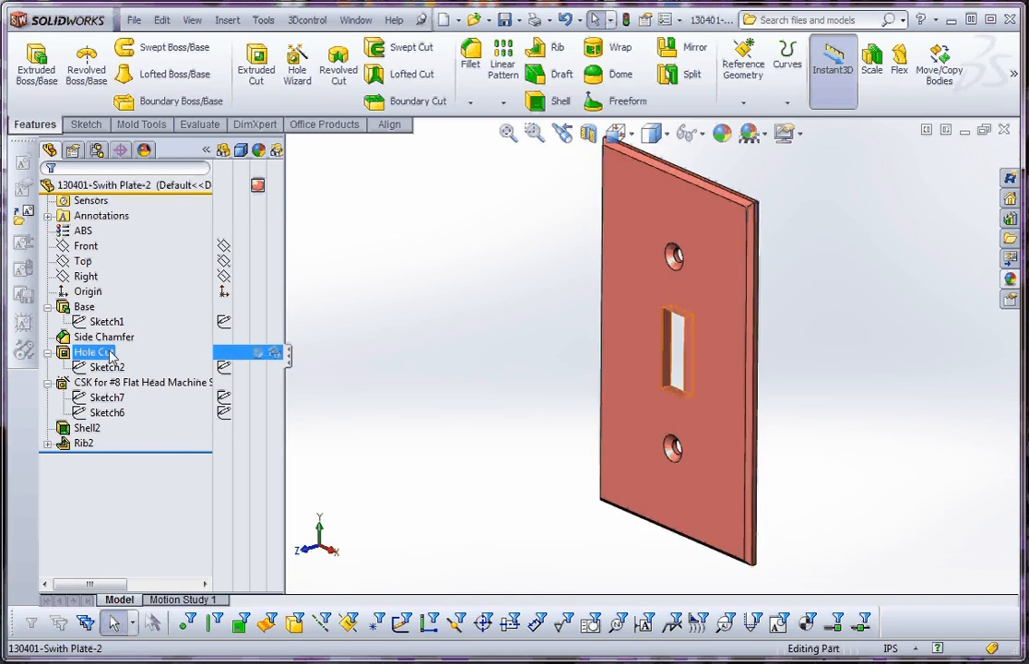
# Rename the Shell2 feature as Back Shell.
pyautogui.click(89, 431)
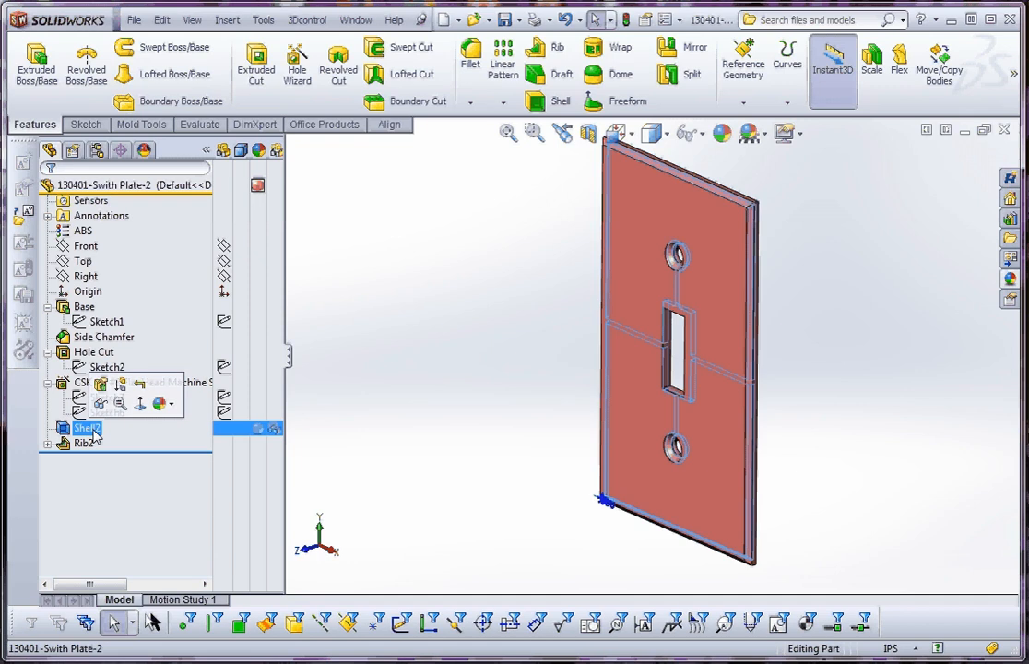
pyautogui.click(98, 430)
pyautogui.press('BackSpace')
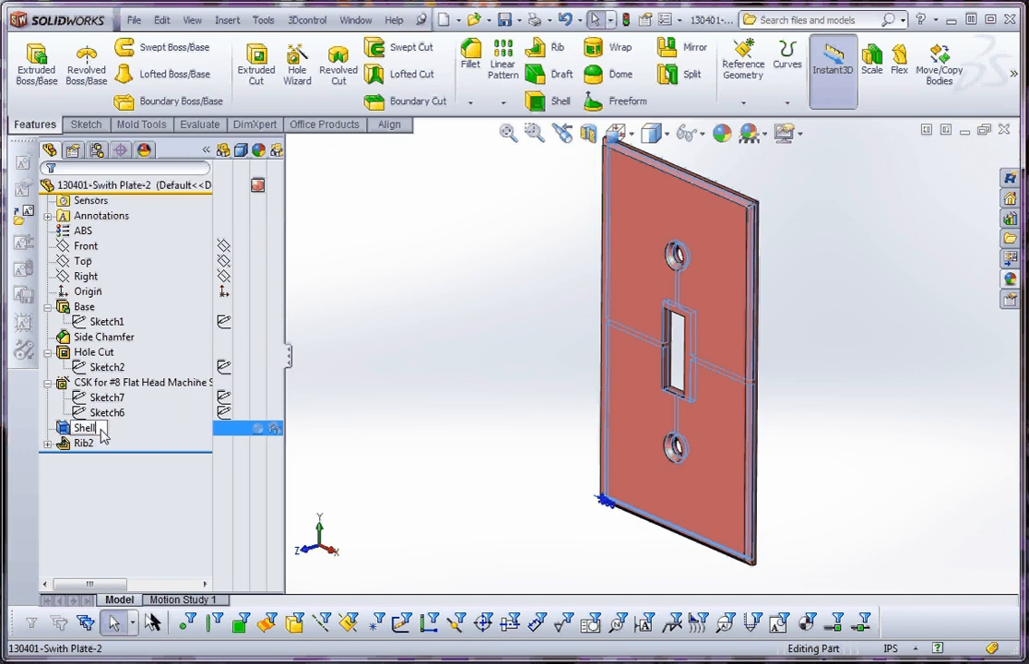
pyautogui.press('Home')
pyautogui.write('Back')
pyautogui.press('Return')
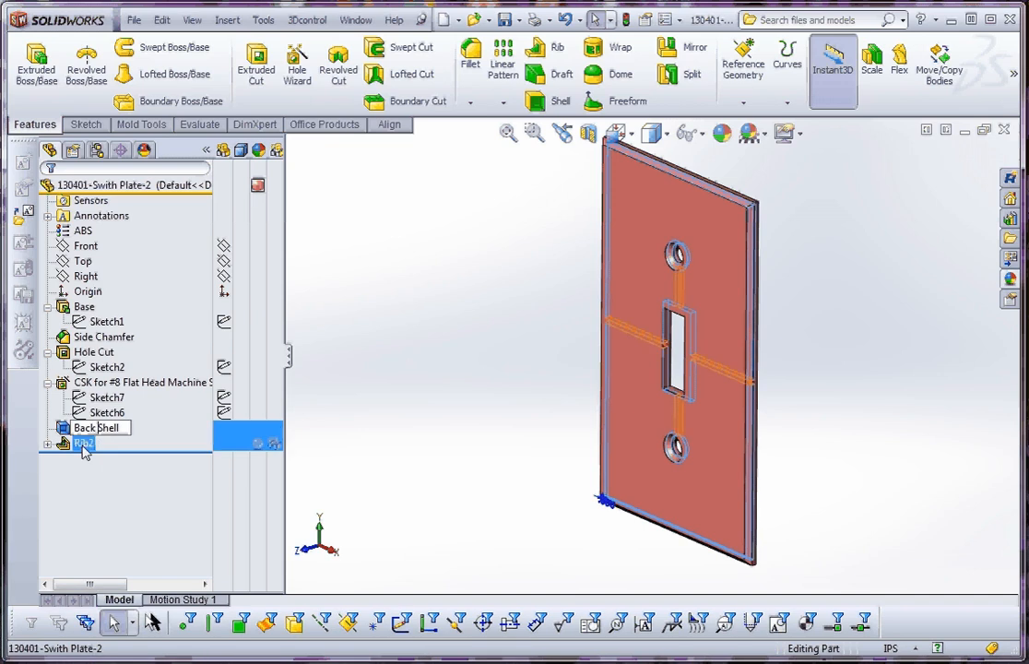
# Rename the Rib2 feature as Back Rib.
pyautogui.click(83, 443)
pyautogui.click(84, 445)
pyautogui.click(96, 445)
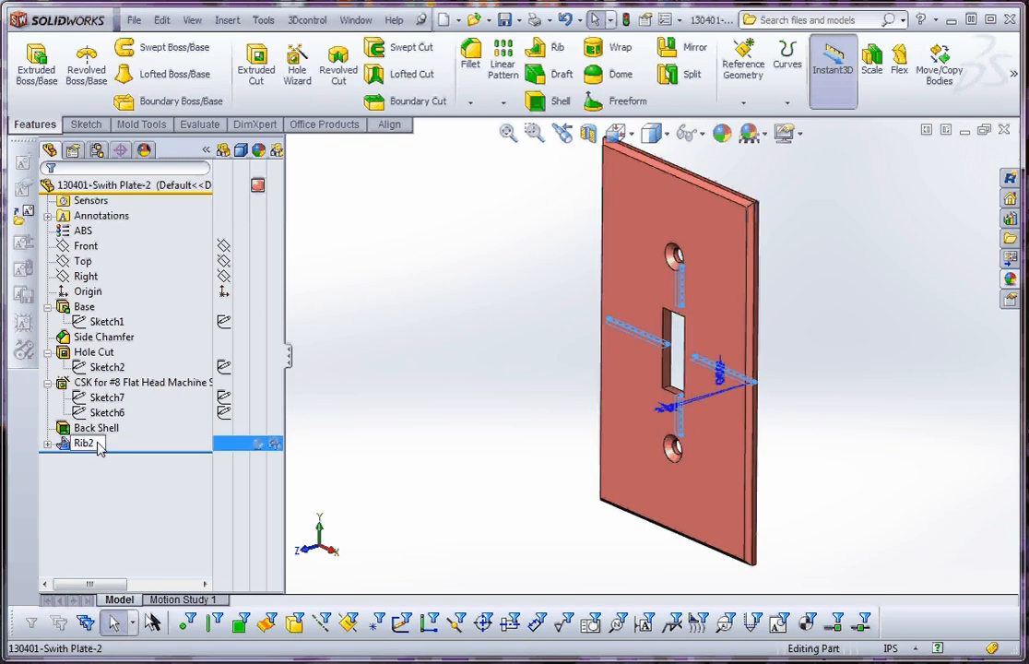
pyautogui.press('BackSpace')
pyautogui.press('Home')
pyautogui.write('Back')
pyautogui.press('Return')
pyautogui.click(422, 421)
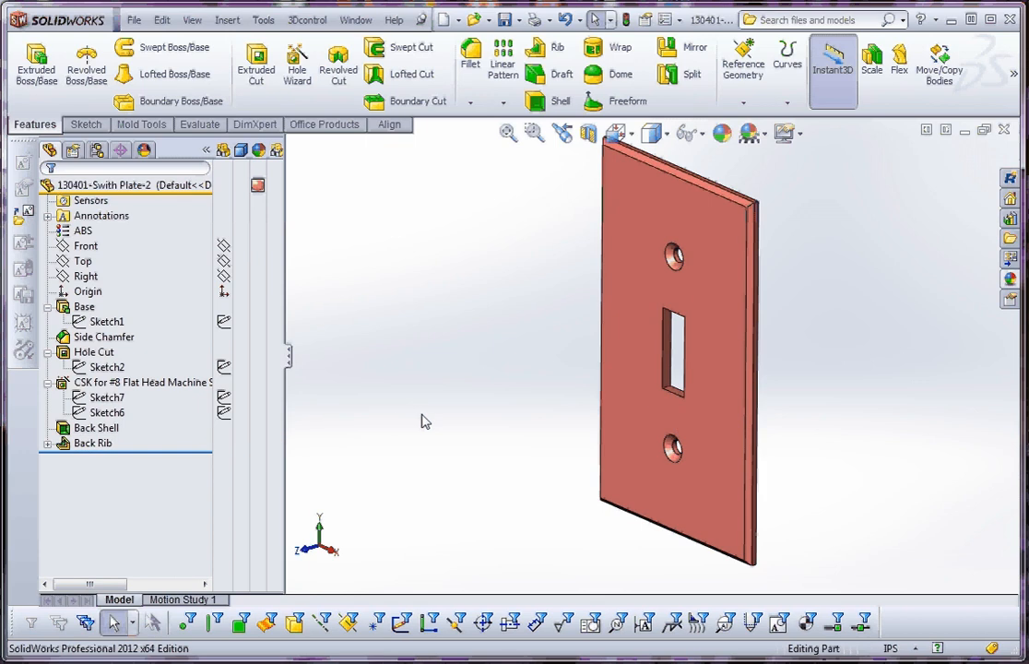
# Correct the rib feature's name to the plural Back Ribs.
pyautogui.click(104, 445)
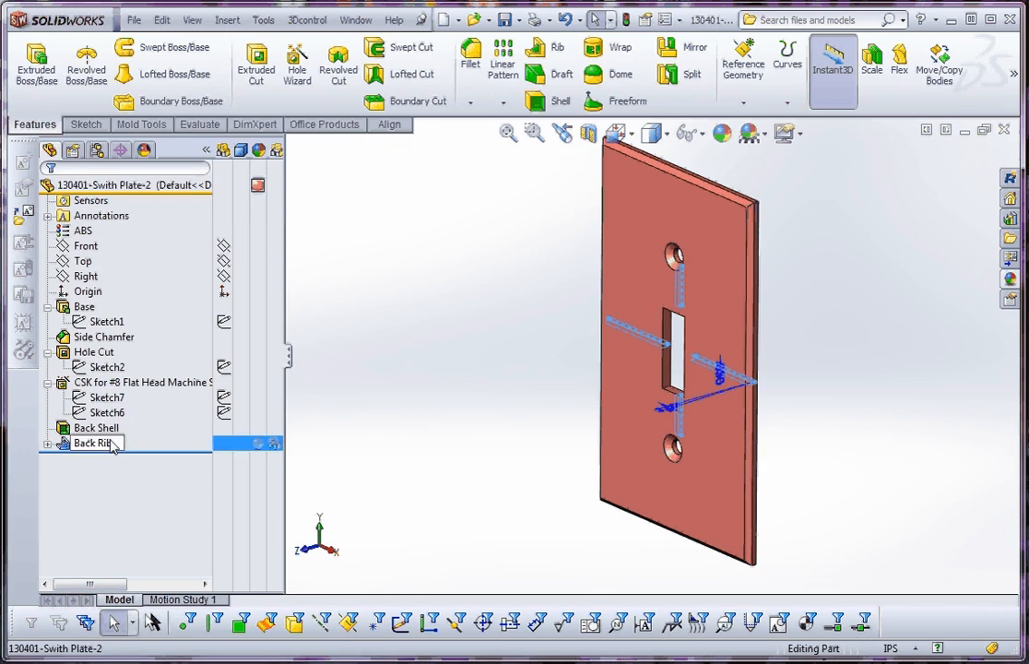
pyautogui.write('s')
pyautogui.click(384, 443)
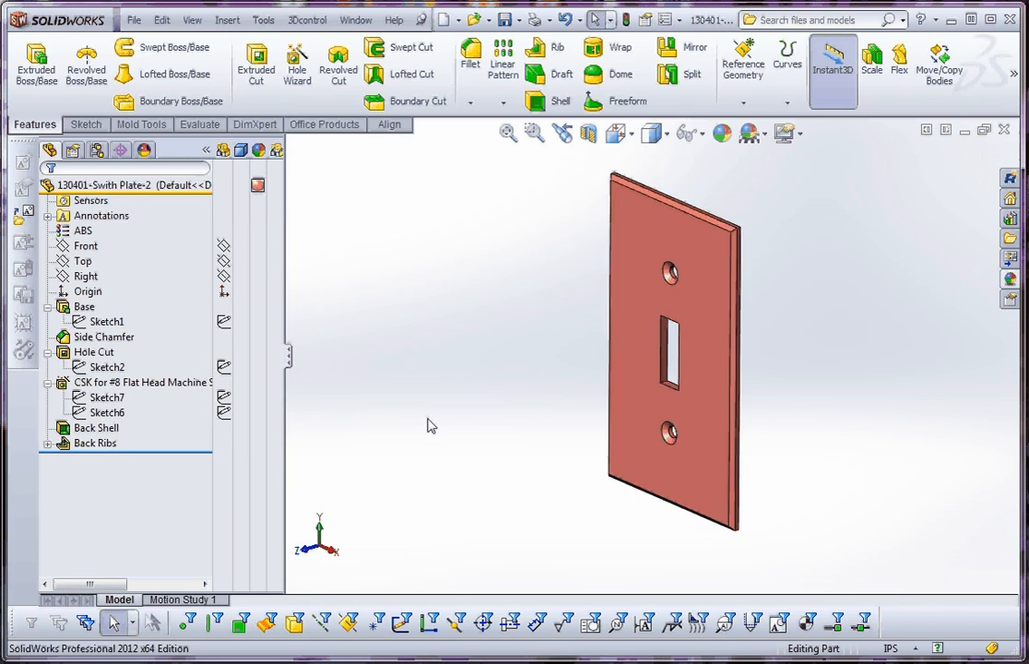
pyautogui.moveTo(429, 425); pyautogui.dragTo(648, 343, button='middle')
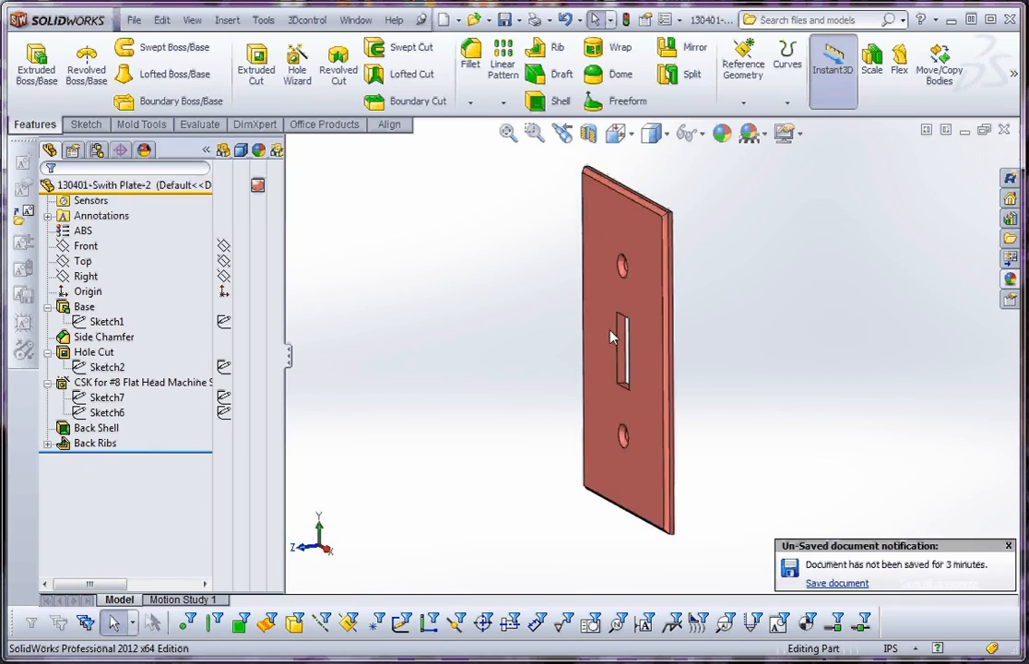